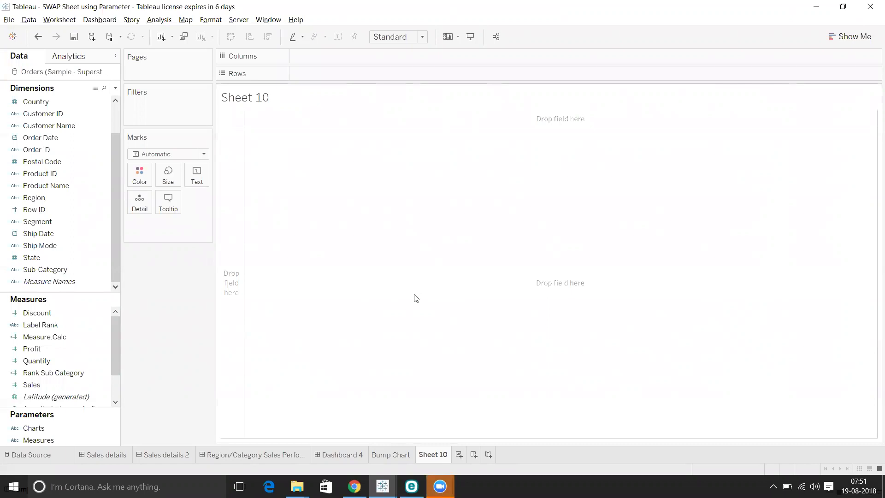
Switch to the Book1 workbook and examine the finished bump chart's state ranks for 2015 to 2018
{"action": "mouse_move", "coordinate": [383, 486]}
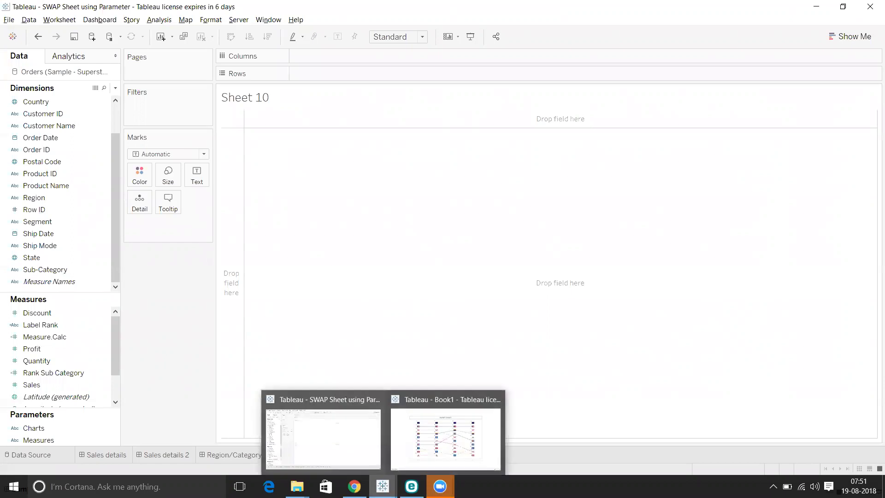
{"action": "left_click", "coordinate": [442, 451]}
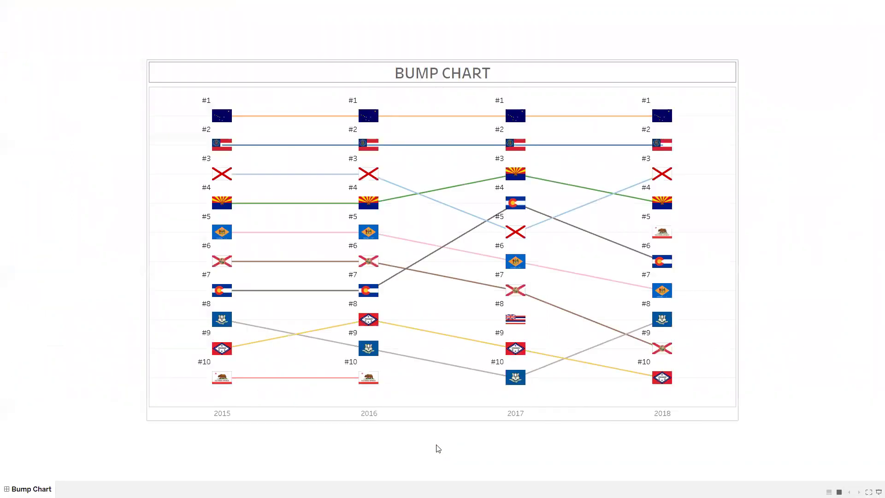
{"action": "mouse_move", "coordinate": [221, 122]}
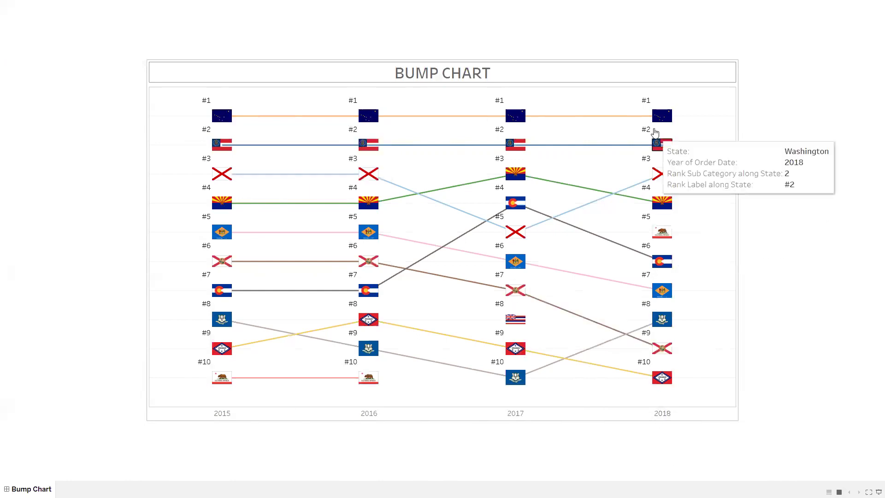
{"action": "mouse_move", "coordinate": [250, 174]}
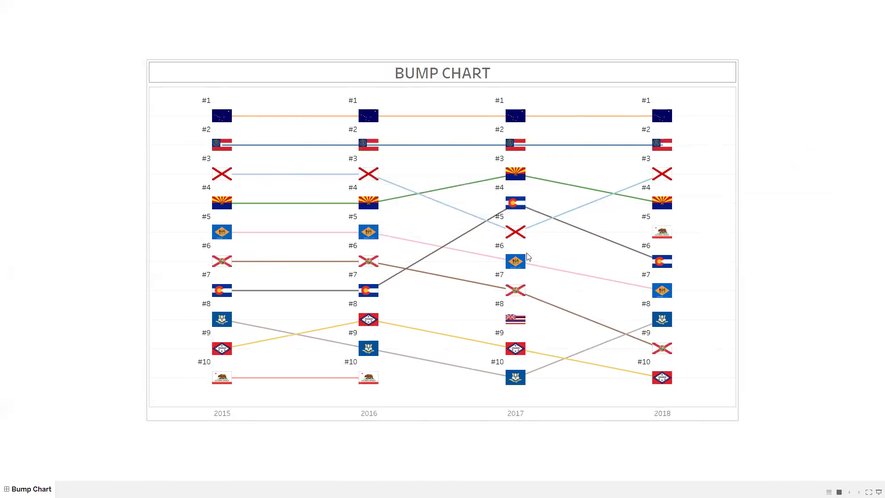
{"action": "mouse_move", "coordinate": [512, 243]}
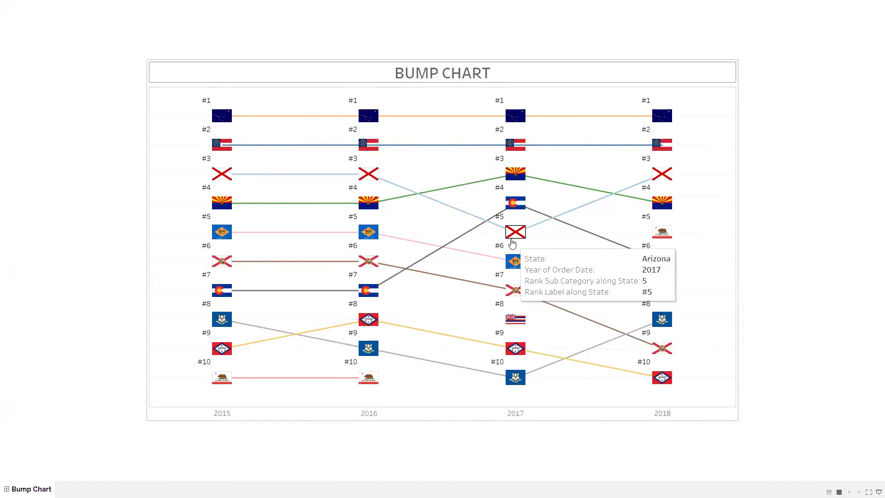
{"action": "mouse_move", "coordinate": [665, 176]}
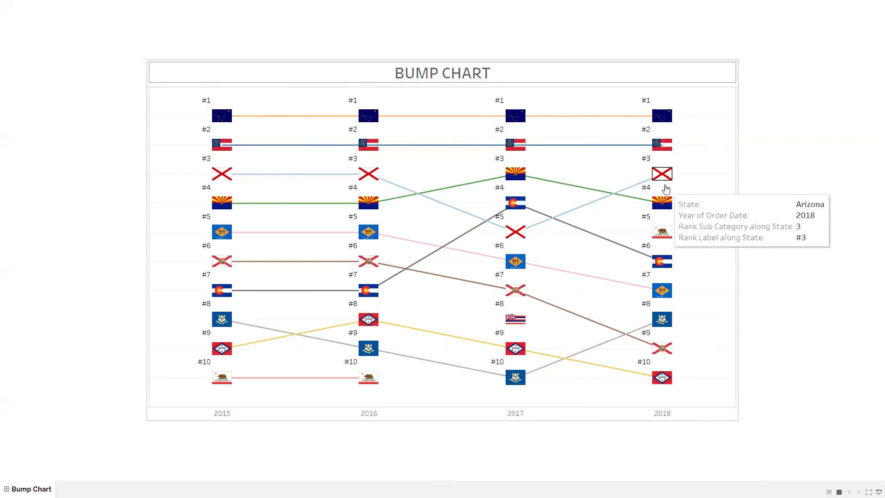
Exit the bump chart's presentation view and return to Sheet 10 of the SWAP Sheet using Parameter workbook
{"action": "key", "text": "super"}
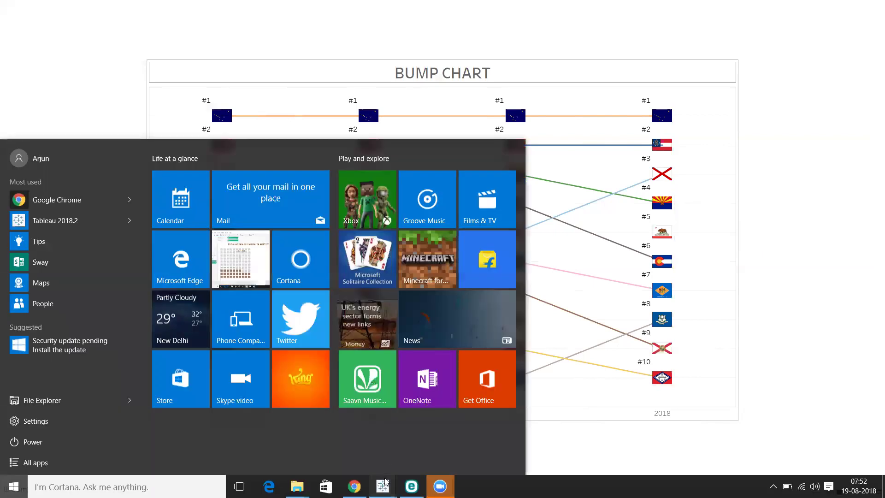
{"action": "left_click", "coordinate": [385, 482]}
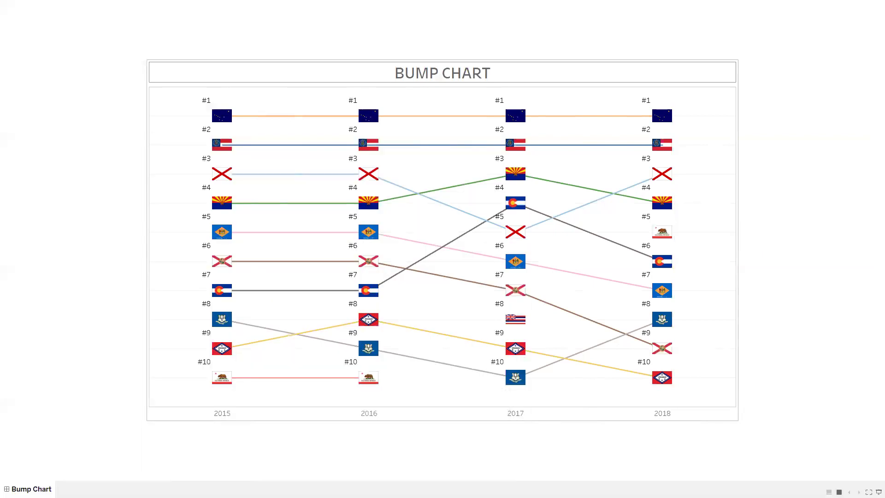
{"action": "key", "text": "super"}
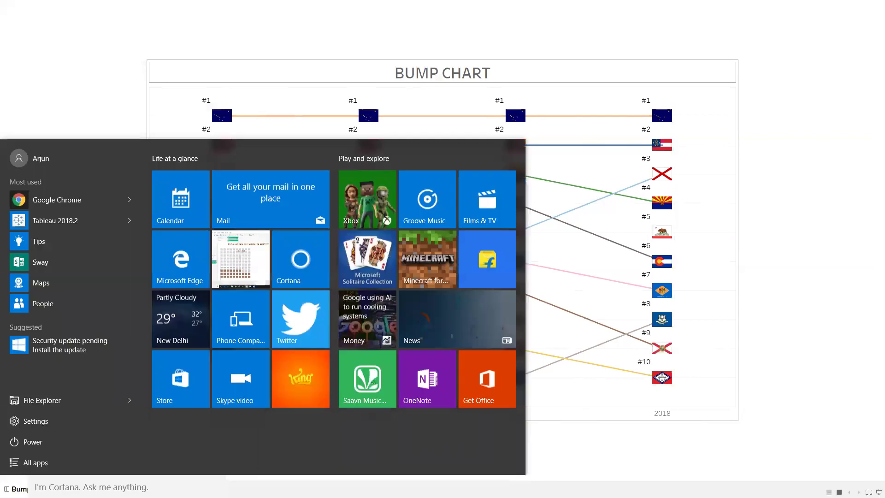
{"action": "key", "text": "super"}
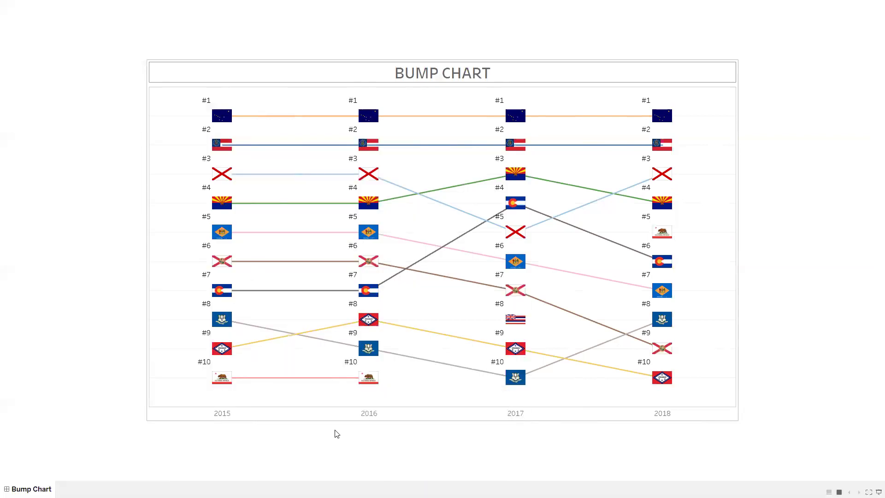
{"action": "key", "text": "Escape"}
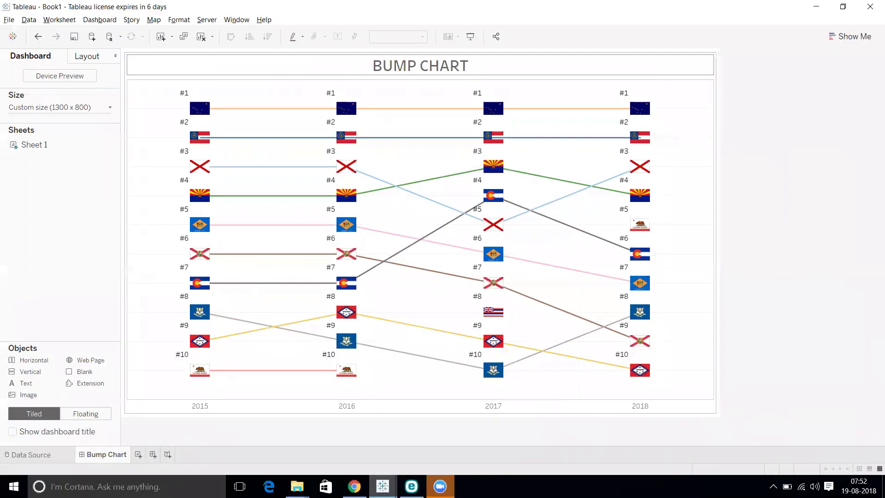
{"action": "mouse_move", "coordinate": [383, 486]}
{"action": "left_click", "coordinate": [330, 436]}
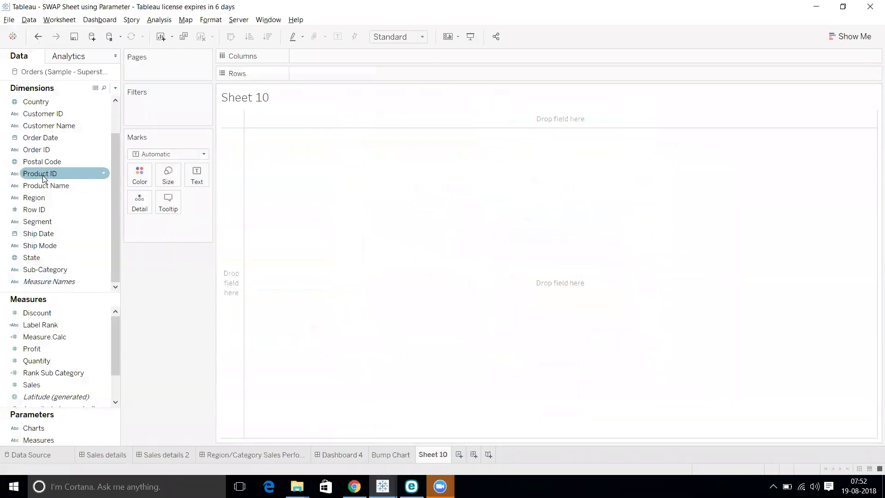
Place Order Date on the columns of Sheet 10, shown by year
{"action": "left_click_drag", "start_coordinate": [41, 138], "coordinate": [317, 55]}
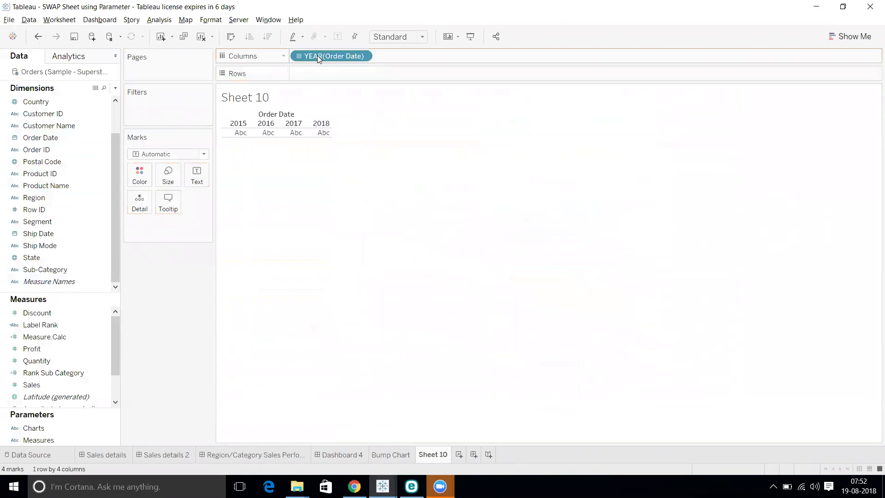
{"action": "left_click", "coordinate": [81, 313]}
{"action": "left_click", "coordinate": [35, 197]}
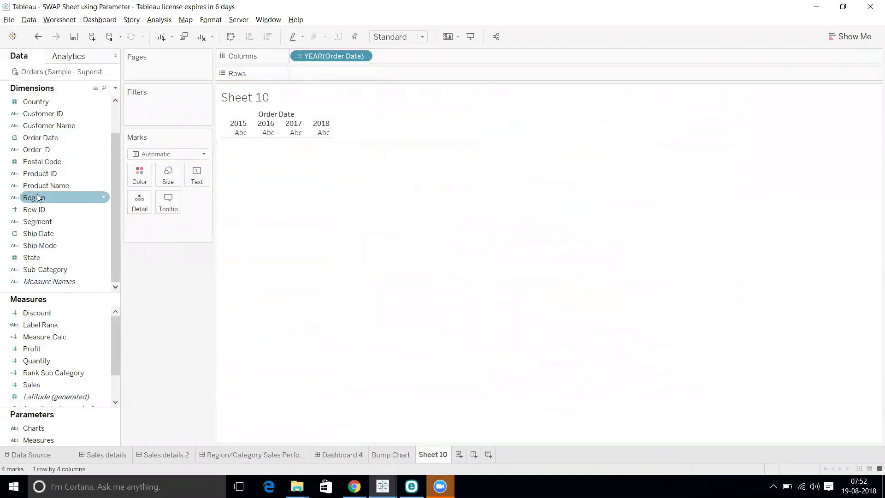
{"action": "left_click", "coordinate": [44, 336]}
{"action": "left_click", "coordinate": [231, 157]}
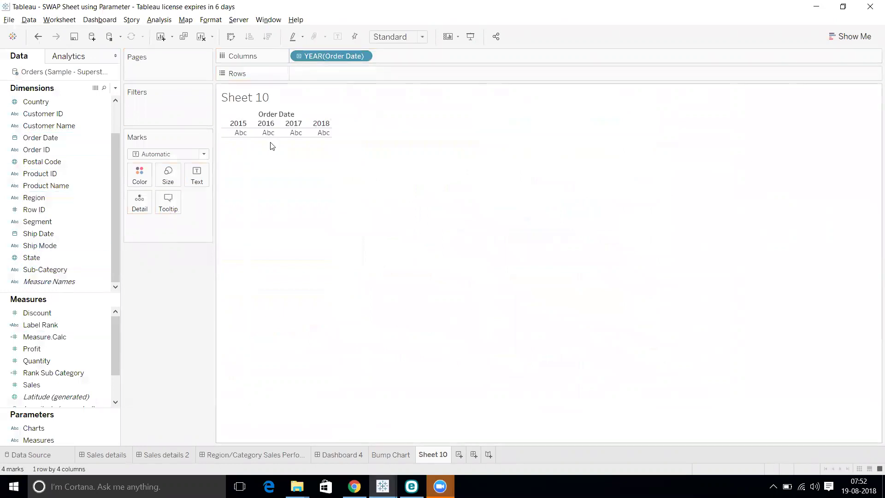
Create a calculated field from the Sales measure and name it State Rank
{"action": "right_click", "coordinate": [42, 388]}
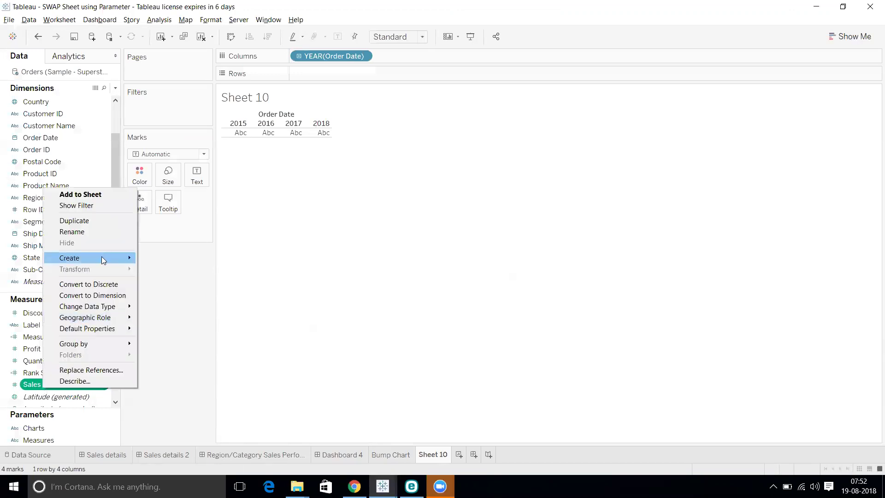
{"action": "mouse_move", "coordinate": [108, 259]}
{"action": "left_click", "coordinate": [163, 261]}
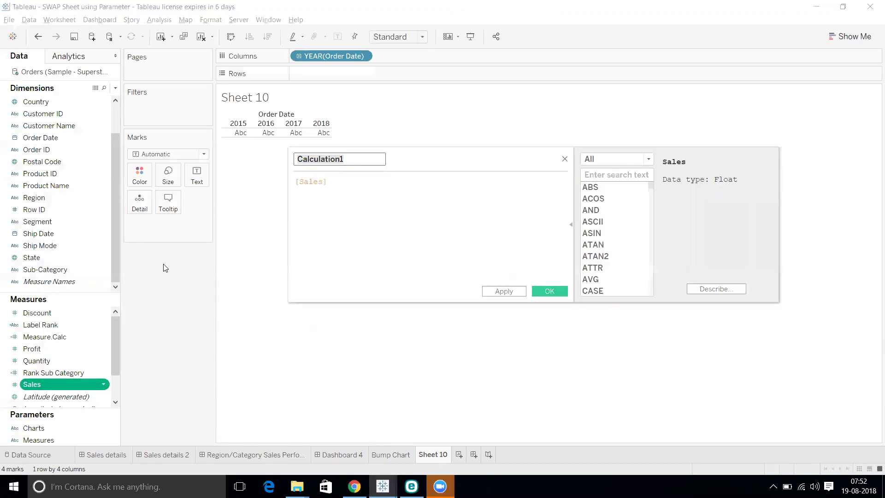
{"action": "type", "text": "Ra"}
{"action": "key", "text": "BackSpace"}
{"action": "key", "text": "BackSpace"}
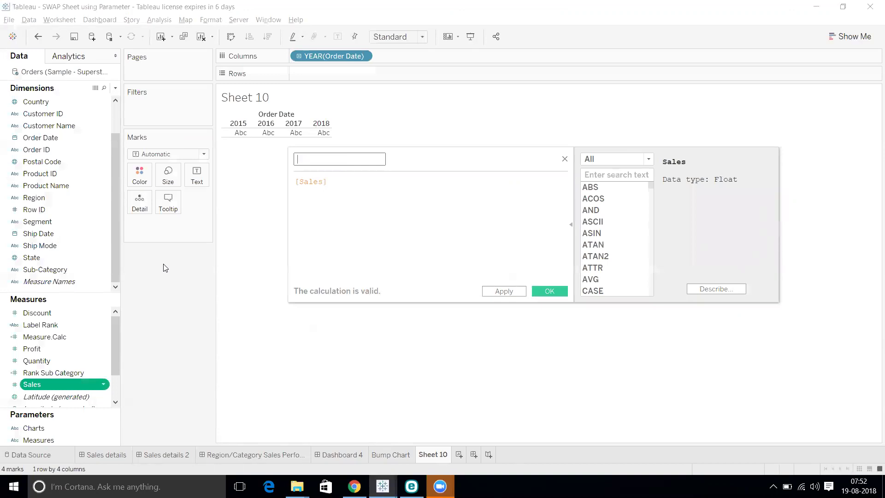
{"action": "type", "text": "State Rank"}
Wrap the Sales field in the RANK_UNIQUE function so the formula reads RANK_UNIQUE([Sales])
{"action": "left_click", "coordinate": [296, 184]}
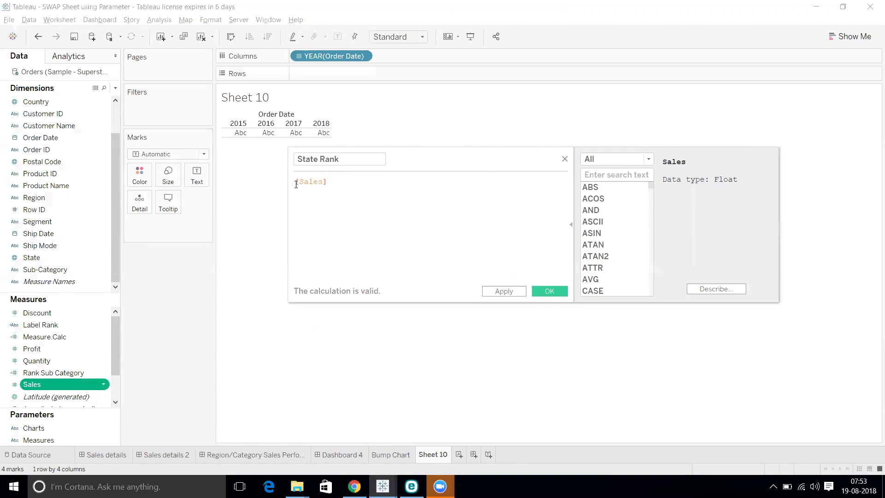
{"action": "type", "text": "Ran"}
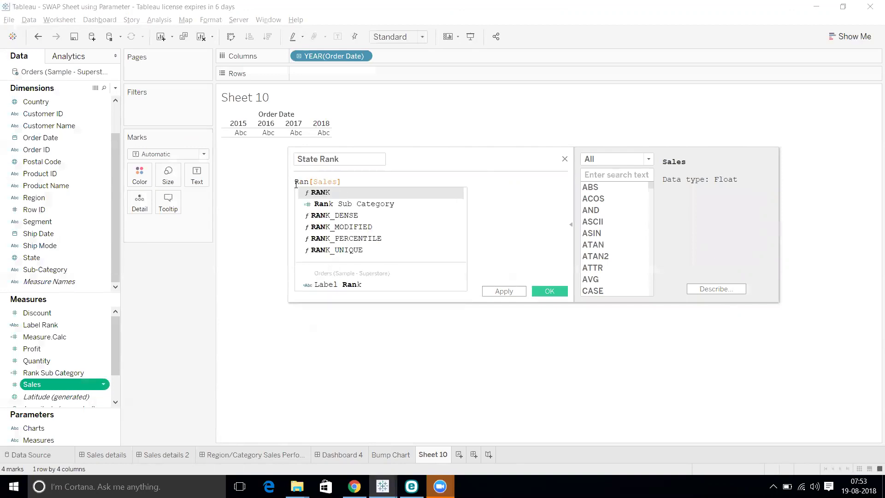
{"action": "key", "text": "Down"}
{"action": "key", "text": "Down"}
{"action": "key", "text": "Down"}
{"action": "key", "text": "Down"}
{"action": "key", "text": "Down"}
{"action": "key", "text": "Return"}
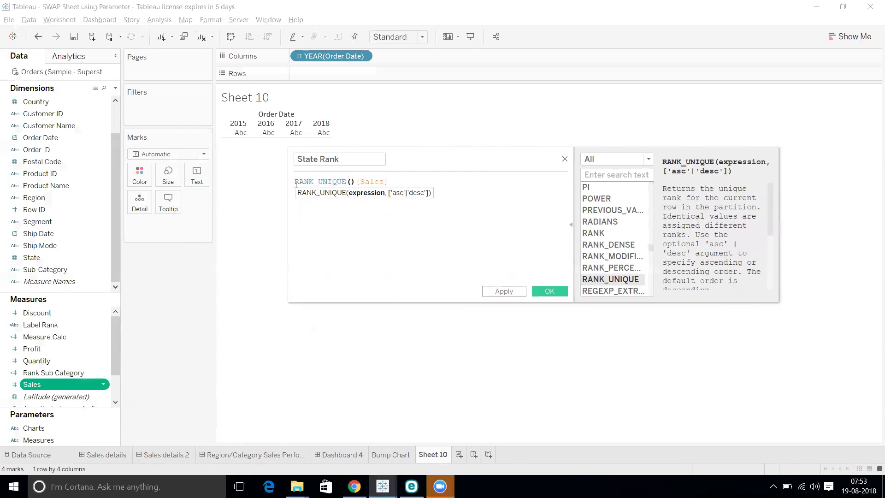
{"action": "left_click", "coordinate": [357, 181]}
{"action": "key", "text": "BackSpace"}
{"action": "key", "text": "BackSpace"}
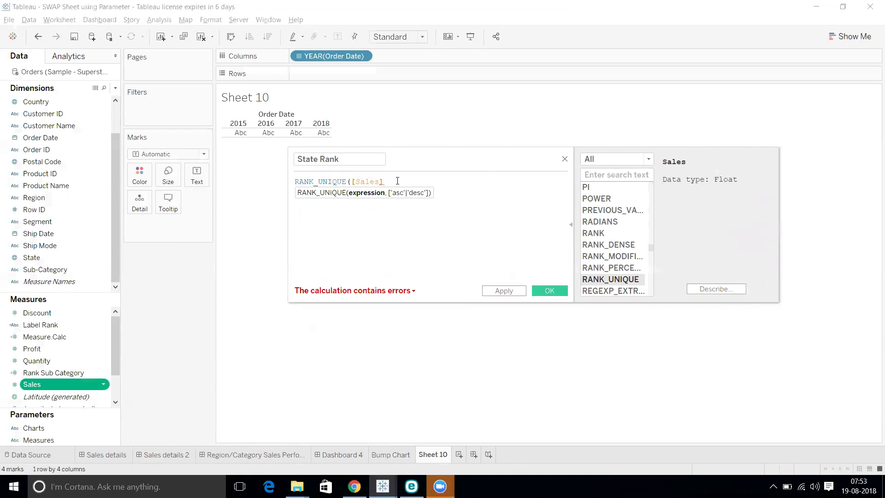
{"action": "type", "text": ")"}
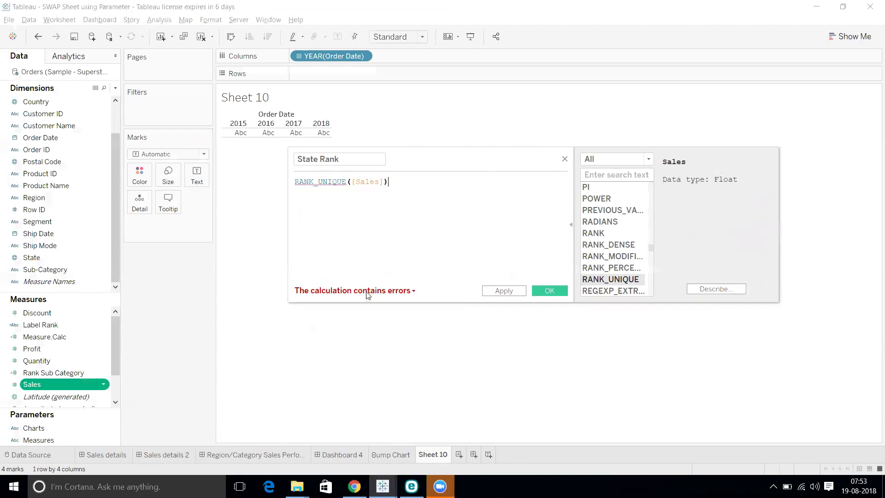
Check the formula's error, aggregate Sales to give RANK_UNIQUE(SUM([Sales])), and save the calculated field
{"action": "left_click", "coordinate": [367, 294]}
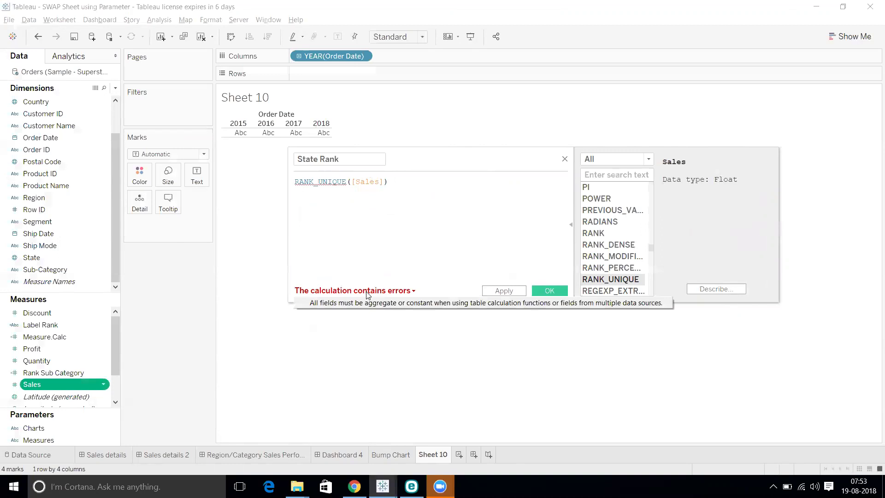
{"action": "left_click", "coordinate": [354, 182]}
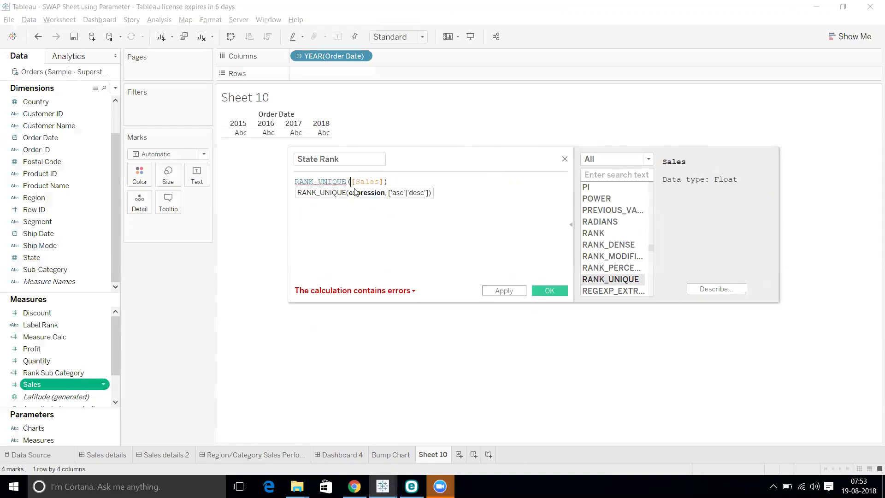
{"action": "type", "text": "Sum"}
{"action": "left_click", "coordinate": [355, 192]}
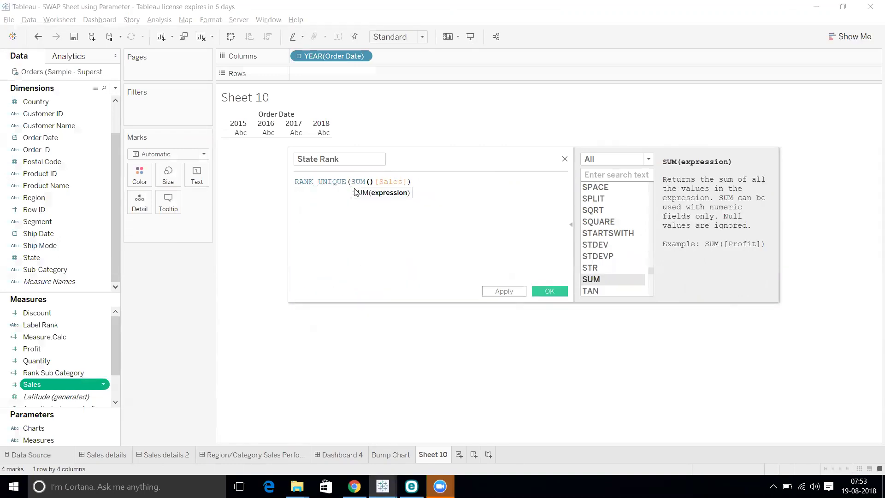
{"action": "key", "text": "Right"}
{"action": "key", "text": "BackSpace"}
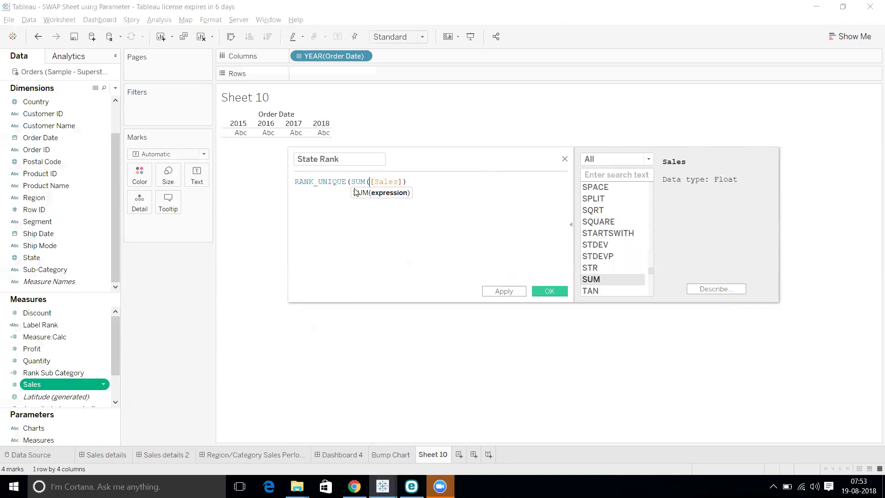
{"action": "left_click", "coordinate": [424, 181]}
{"action": "type", "text": ")"}
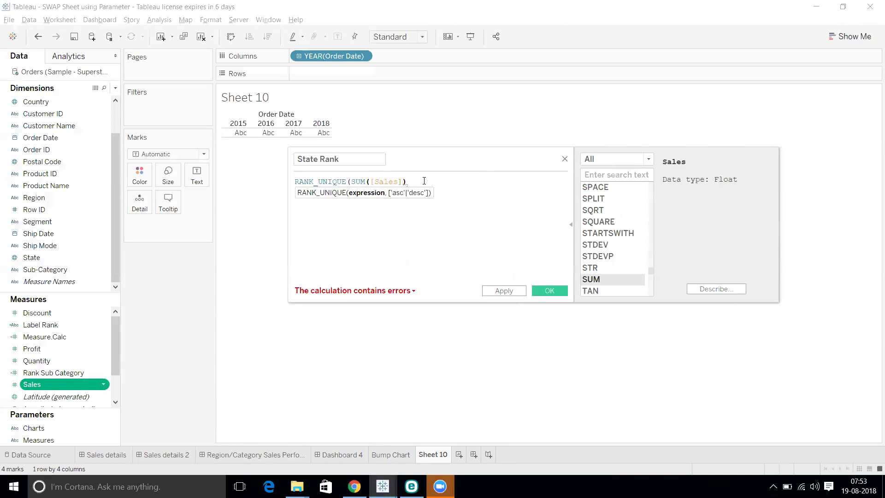
{"action": "type", "text": ")"}
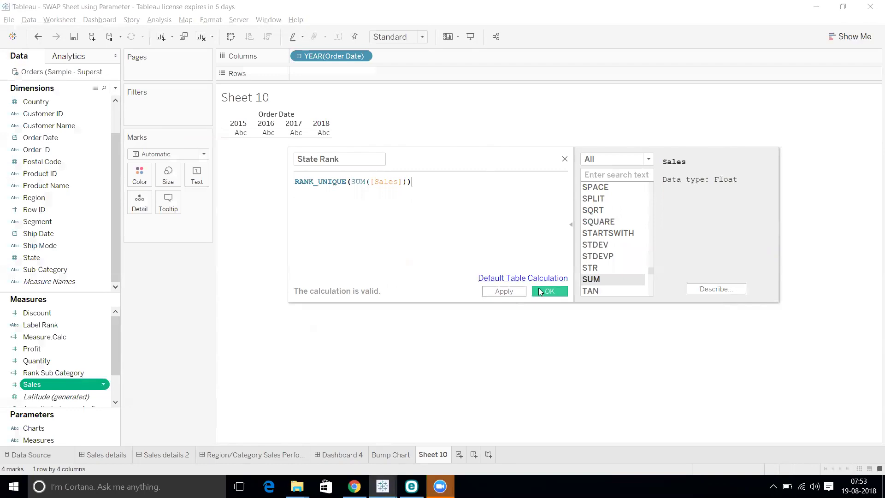
{"action": "left_click", "coordinate": [539, 287]}
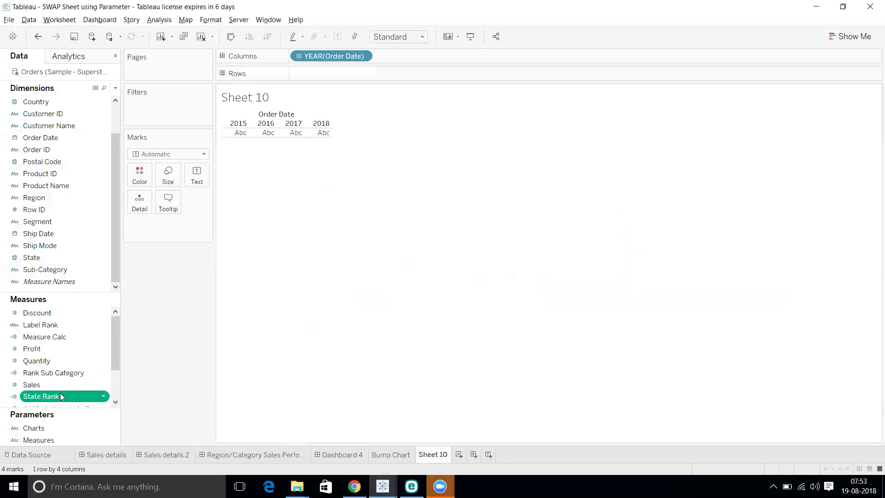
Plot State Rank on the rows and color the lines by State, adding all members
{"action": "left_click_drag", "start_coordinate": [59, 395], "coordinate": [347, 72]}
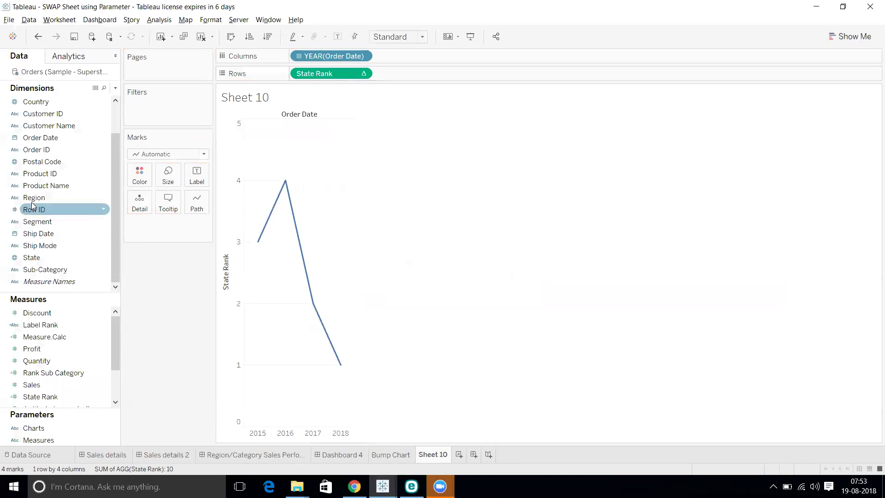
{"action": "left_click_drag", "start_coordinate": [31, 257], "coordinate": [150, 182]}
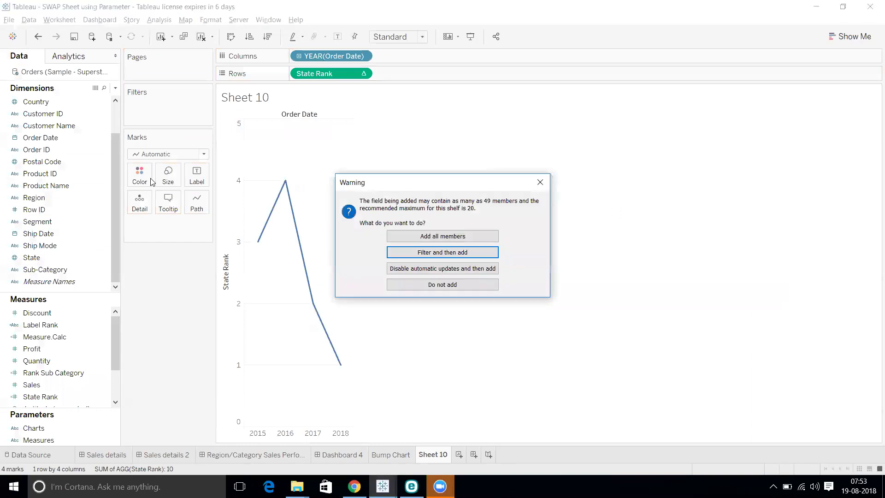
{"action": "left_click", "coordinate": [408, 238]}
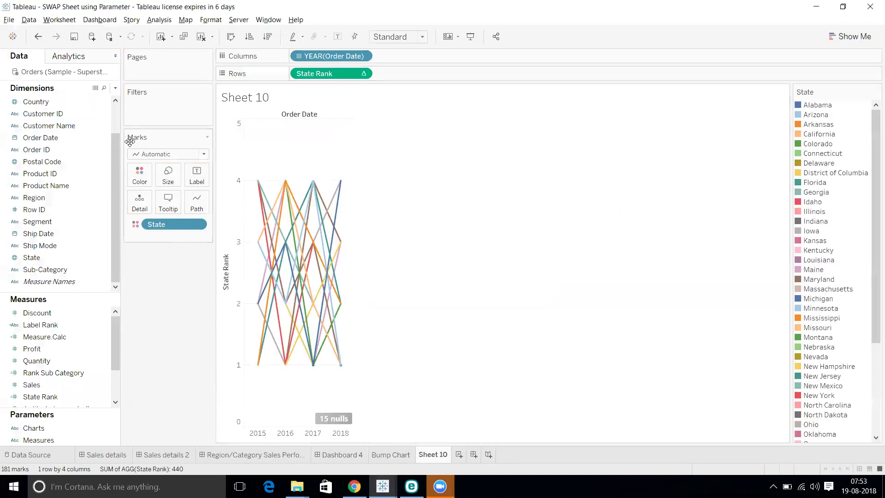
Filter the chart by Region to keep only West, and fit the chart to the entire view
{"action": "left_click_drag", "start_coordinate": [113, 146], "coordinate": [111, 106]}
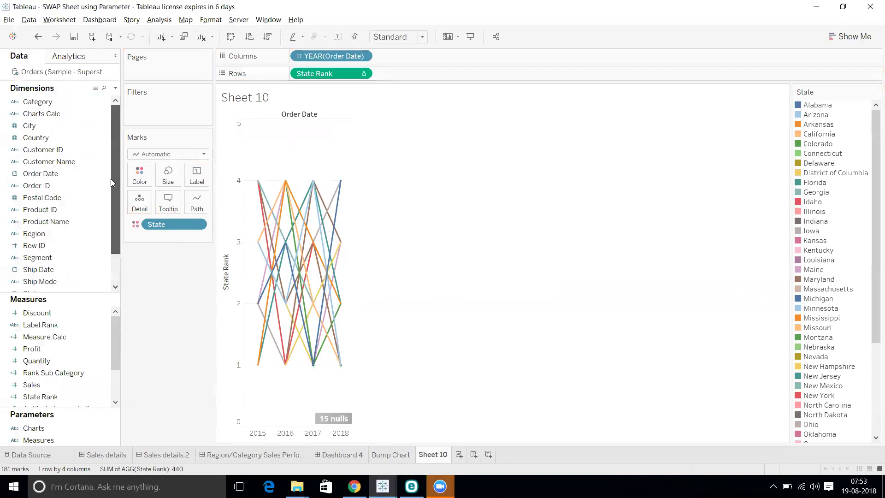
{"action": "scroll", "coordinate": [110, 179], "scroll_direction": "down", "scroll_amount": 1}
{"action": "left_click_drag", "start_coordinate": [40, 199], "coordinate": [159, 105]}
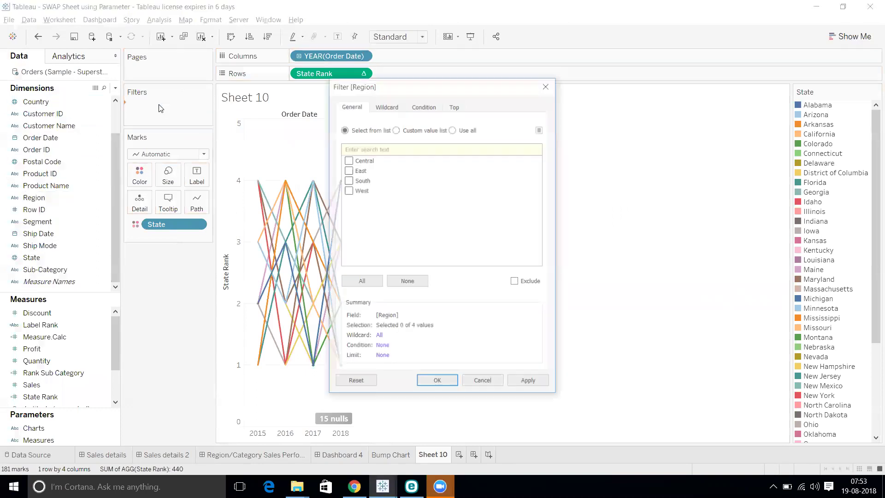
{"action": "left_click", "coordinate": [349, 191]}
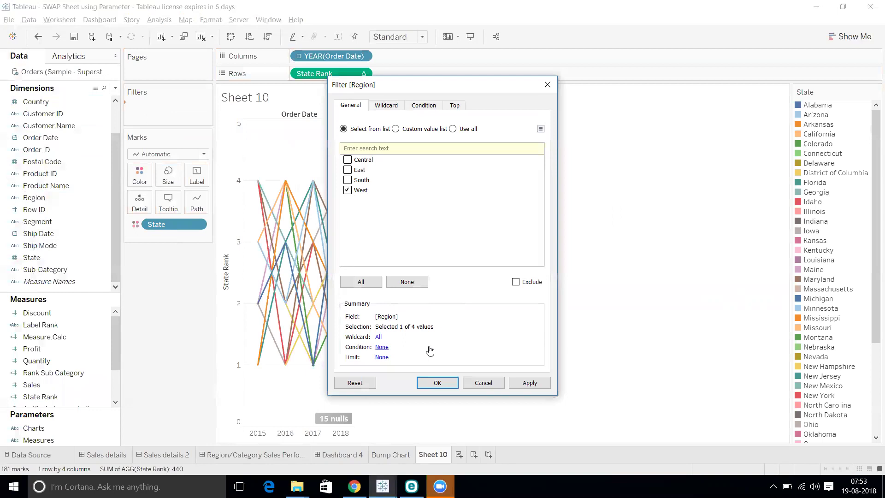
{"action": "left_click", "coordinate": [437, 384]}
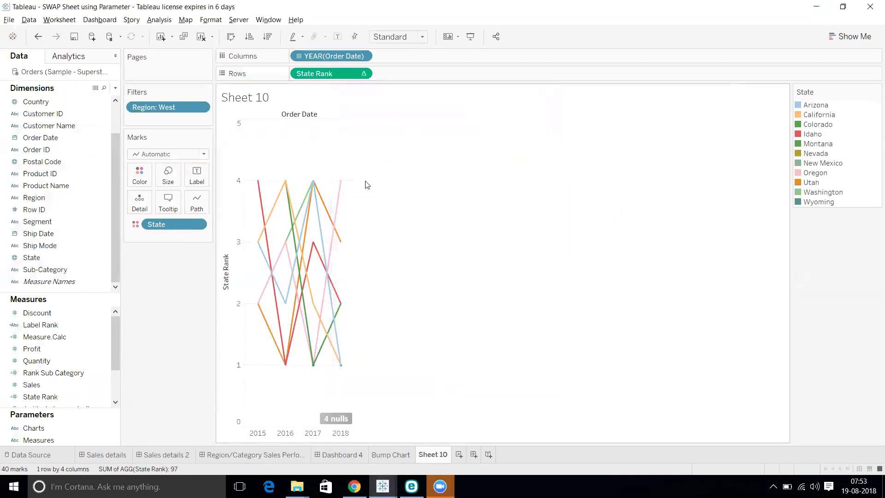
{"action": "left_click", "coordinate": [417, 37]}
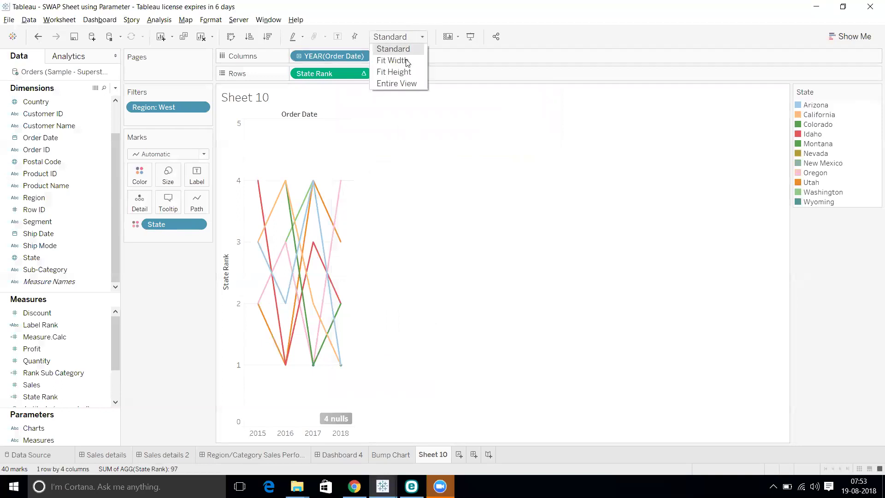
{"action": "left_click", "coordinate": [404, 81]}
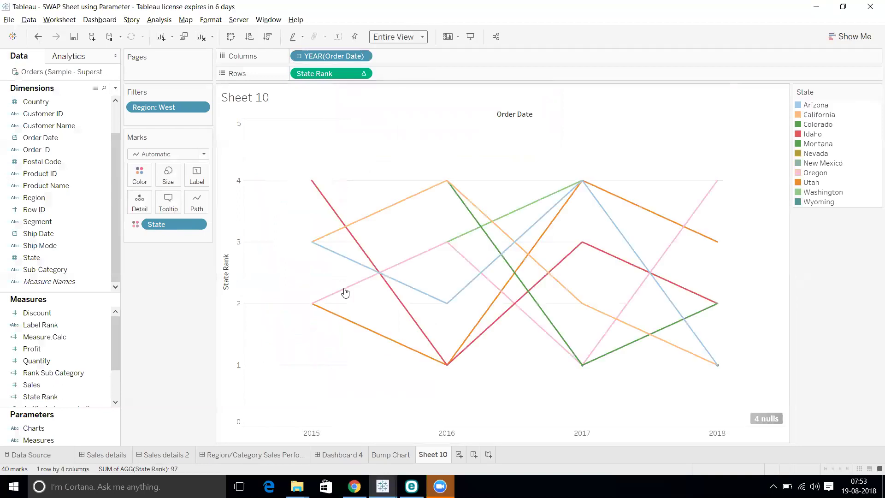
Compute the State Rank table calculation on the rows using State
{"action": "mouse_move", "coordinate": [383, 335]}
{"action": "left_click", "coordinate": [363, 74]}
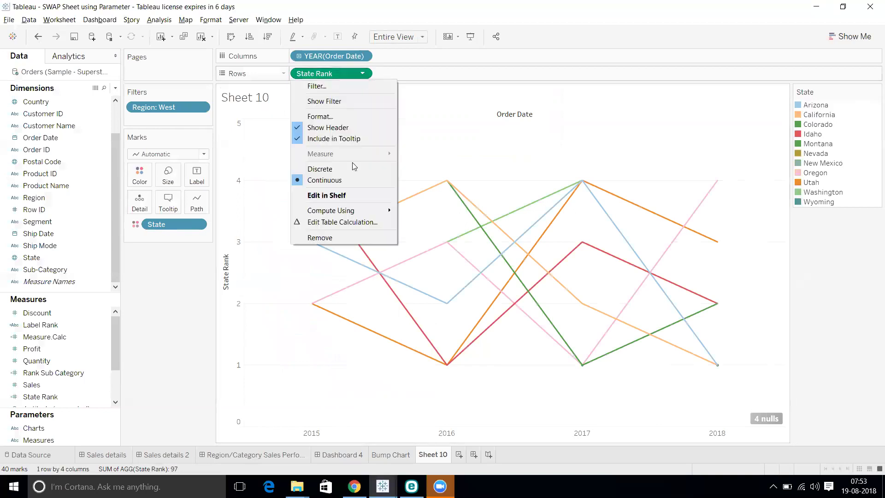
{"action": "mouse_move", "coordinate": [353, 211]}
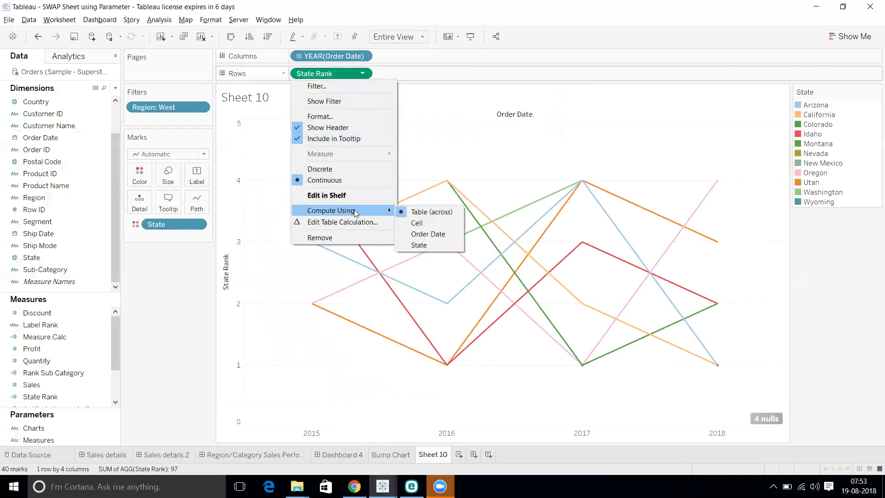
{"action": "left_click", "coordinate": [425, 246]}
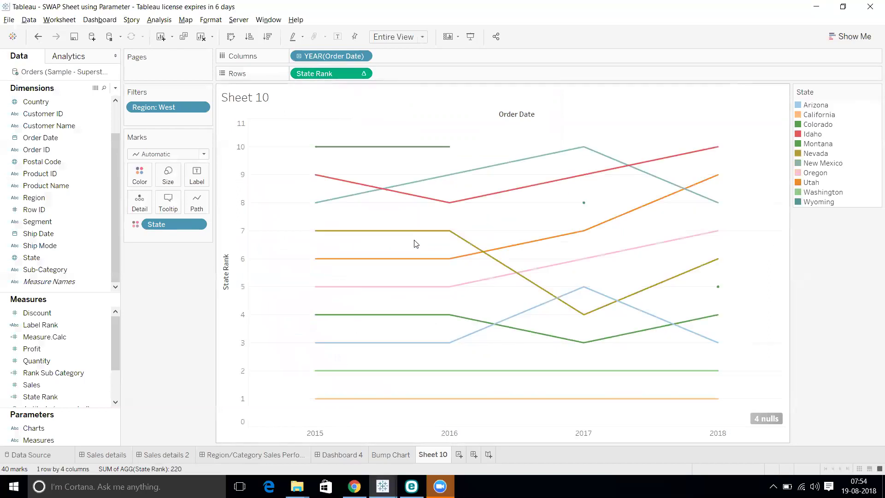
Reverse the scale of the State Rank axis
{"action": "right_click", "coordinate": [222, 183]}
{"action": "left_click", "coordinate": [228, 169]}
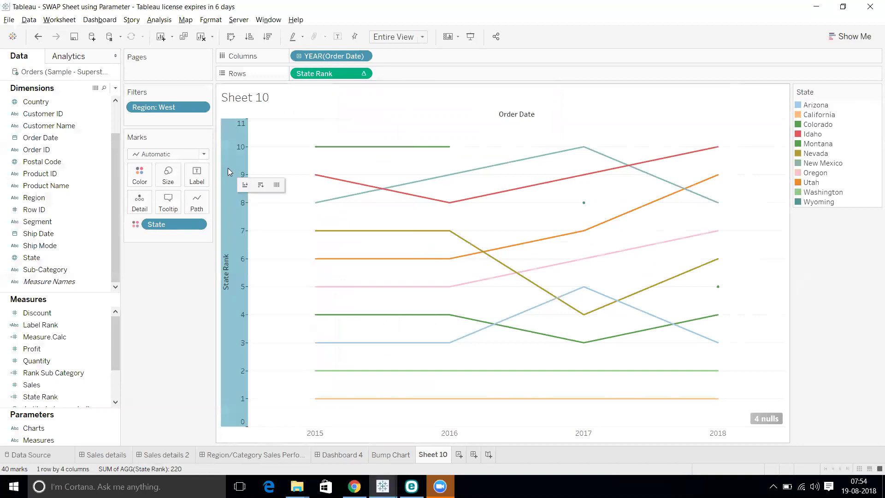
{"action": "double_click", "coordinate": [228, 168]}
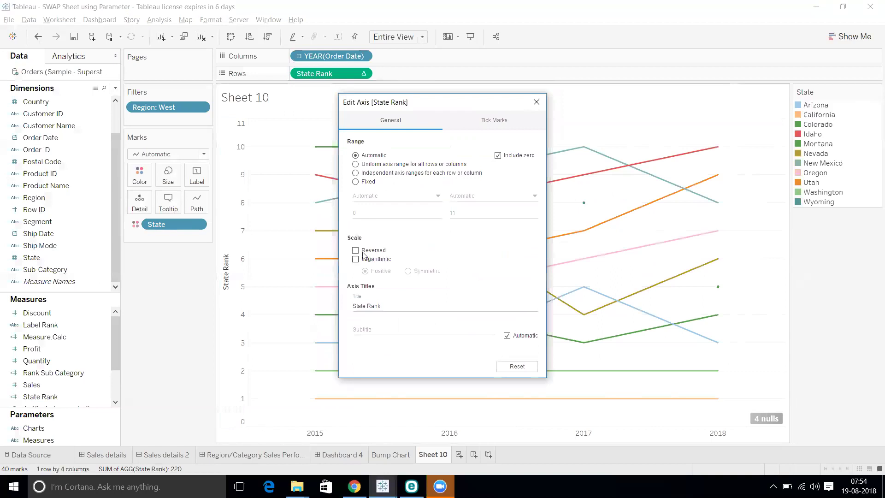
{"action": "left_click", "coordinate": [355, 250]}
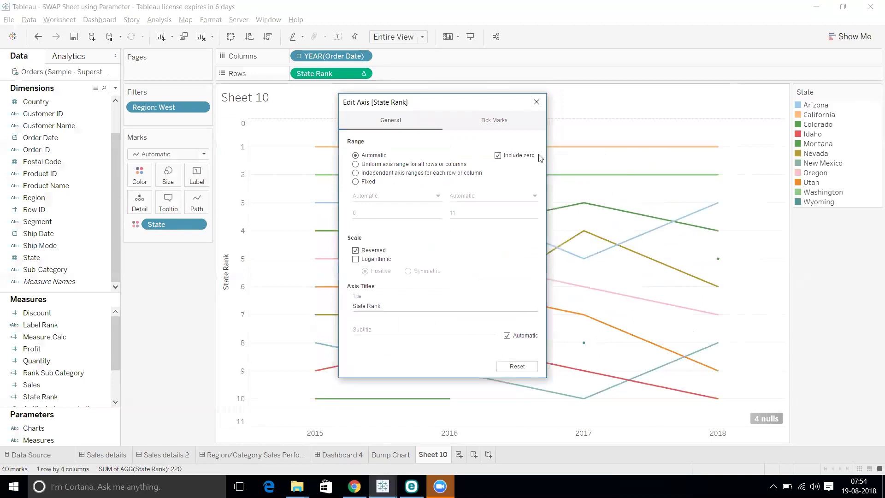
{"action": "left_click", "coordinate": [536, 102]}
Duplicate State Rank on the rows and set the mark type of the second State Rank to Shape
{"action": "mouse_move", "coordinate": [367, 239]}
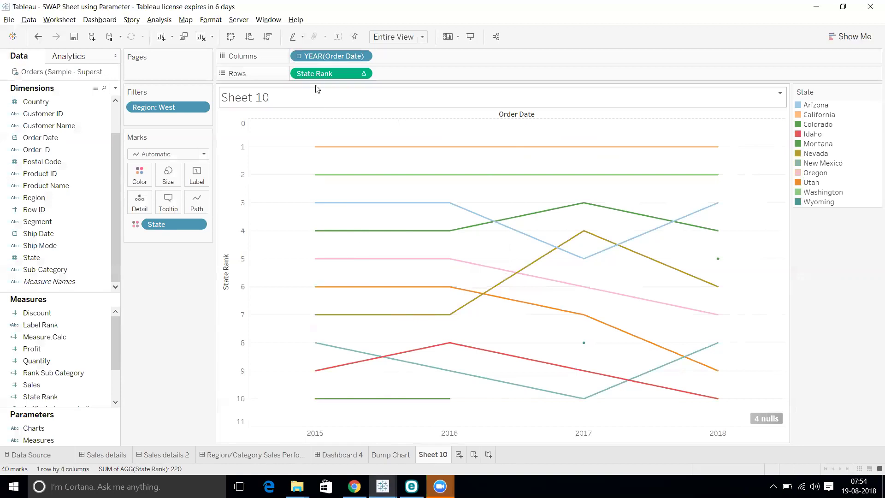
{"action": "left_click_drag", "start_coordinate": [316, 80], "coordinate": [407, 75]}
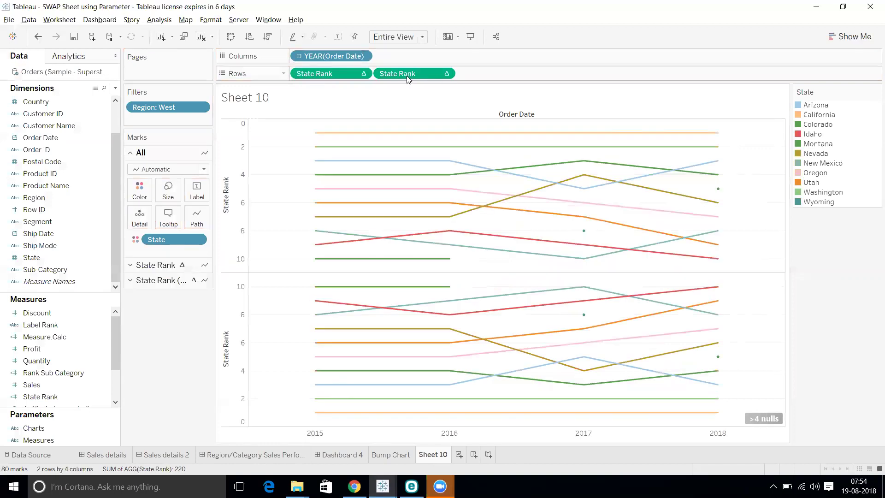
{"action": "left_click", "coordinate": [167, 280]}
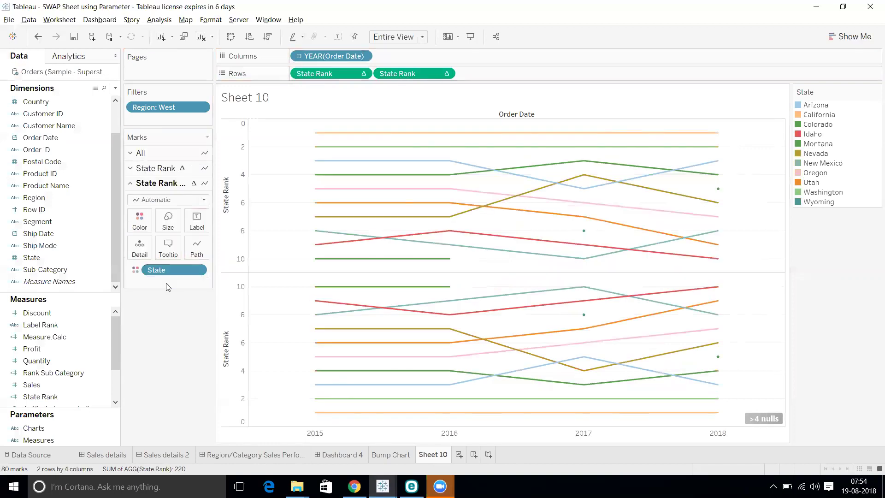
{"action": "left_click", "coordinate": [161, 200]}
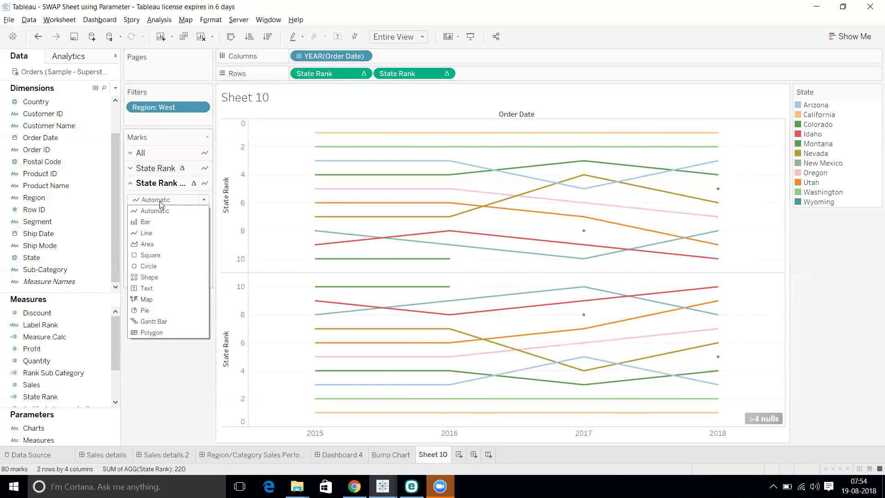
{"action": "left_click", "coordinate": [152, 278]}
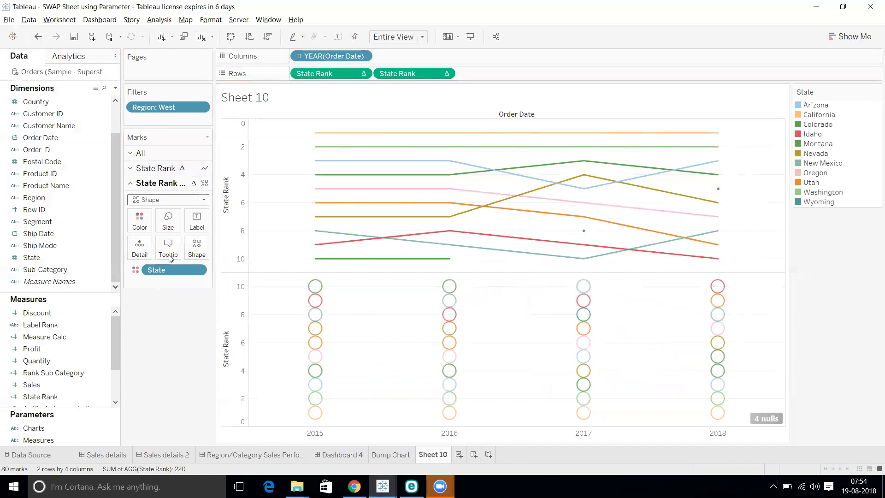
Combine the two State Rank measures as a dual axis and reverse the secondary axis scale
{"action": "left_click", "coordinate": [447, 74]}
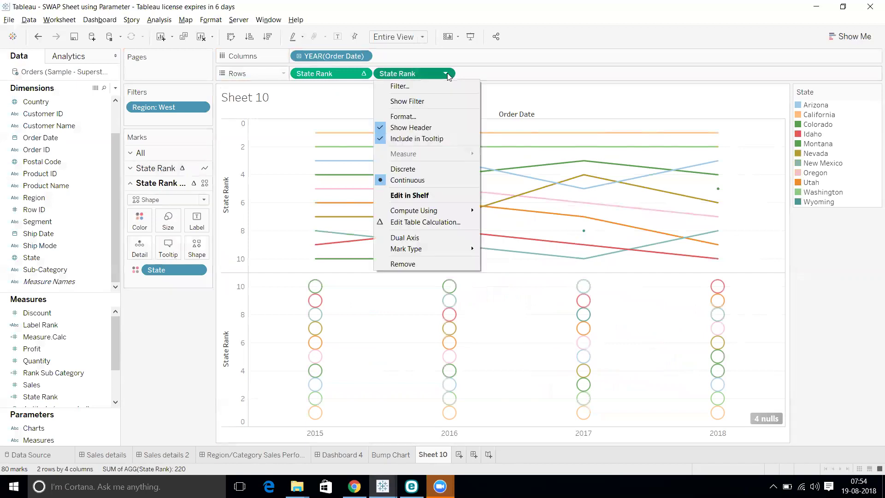
{"action": "left_click", "coordinate": [421, 239]}
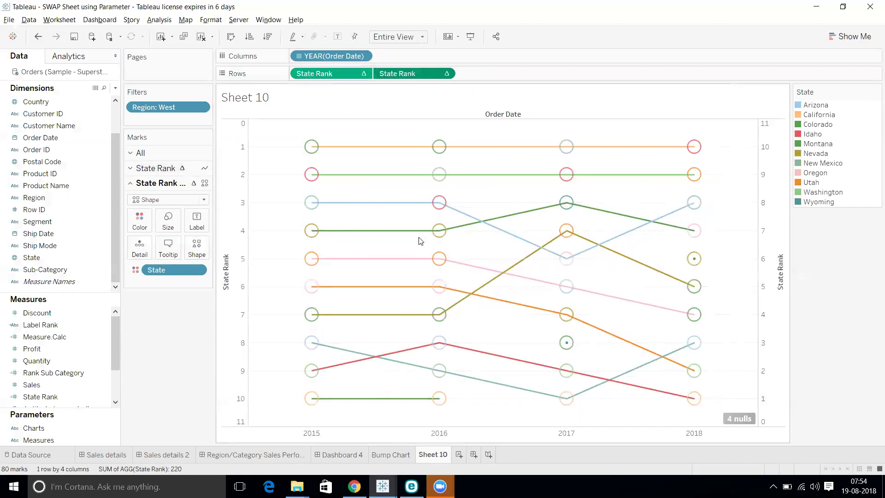
{"action": "right_click", "coordinate": [769, 155]}
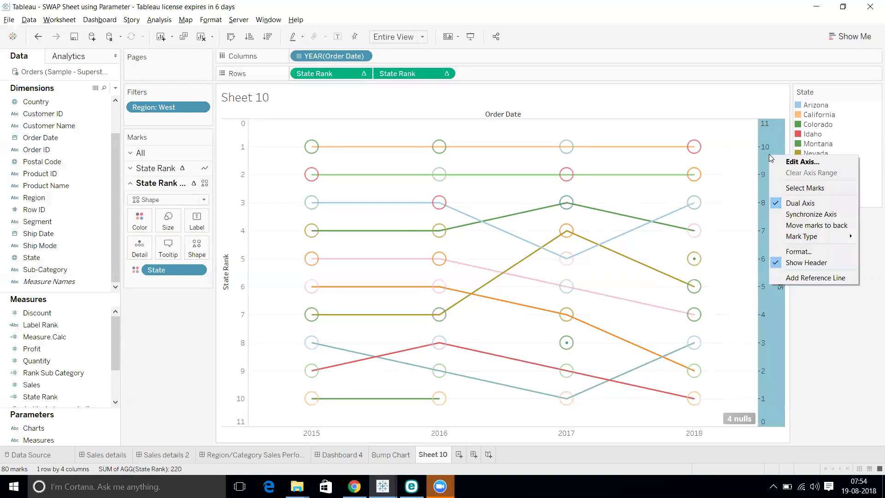
{"action": "left_click", "coordinate": [803, 162]}
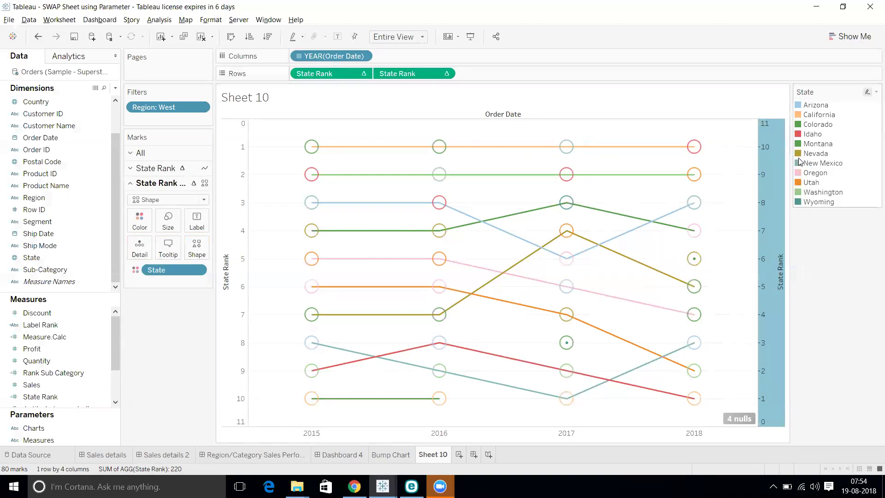
{"action": "left_click", "coordinate": [355, 257]}
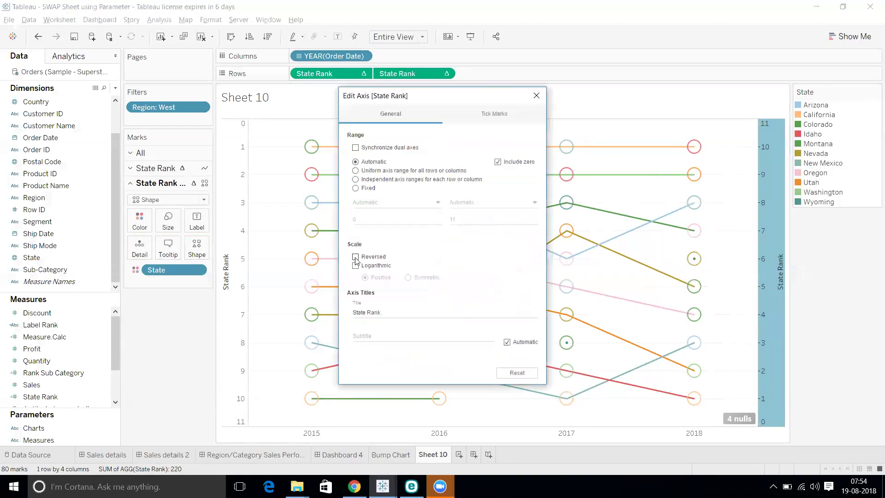
{"action": "left_click", "coordinate": [537, 96]}
Synchronize the two State Rank axes and hide both axis headers
{"action": "right_click", "coordinate": [773, 192]}
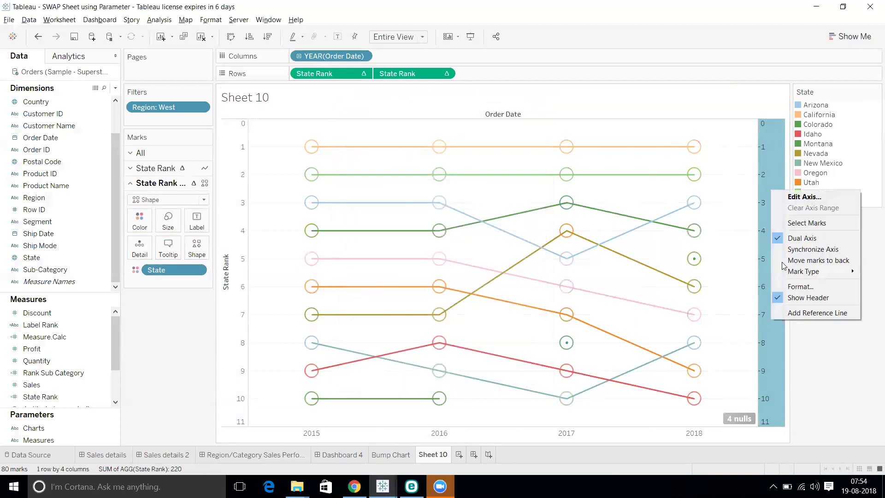
{"action": "left_click", "coordinate": [782, 253]}
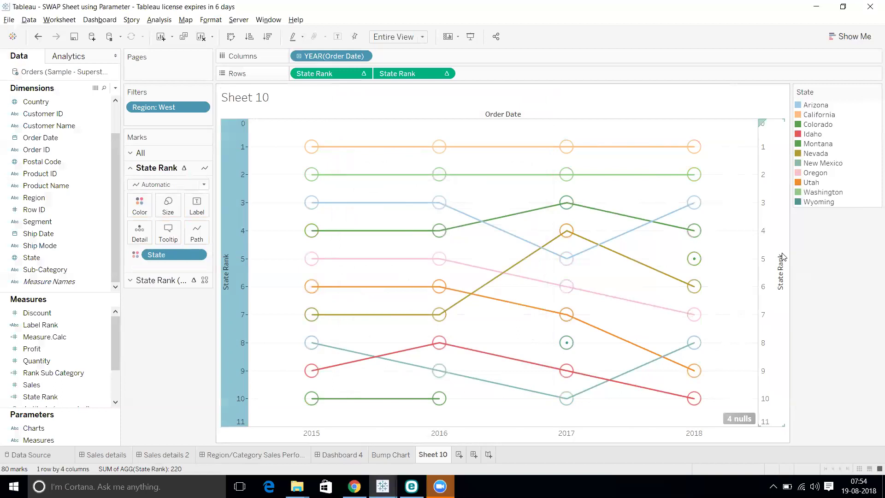
{"action": "right_click", "coordinate": [768, 239]}
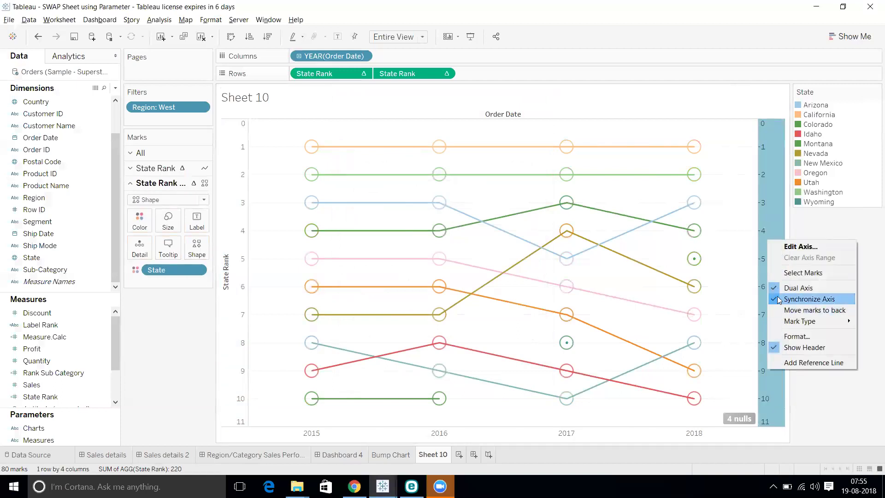
{"action": "left_click", "coordinate": [776, 351]}
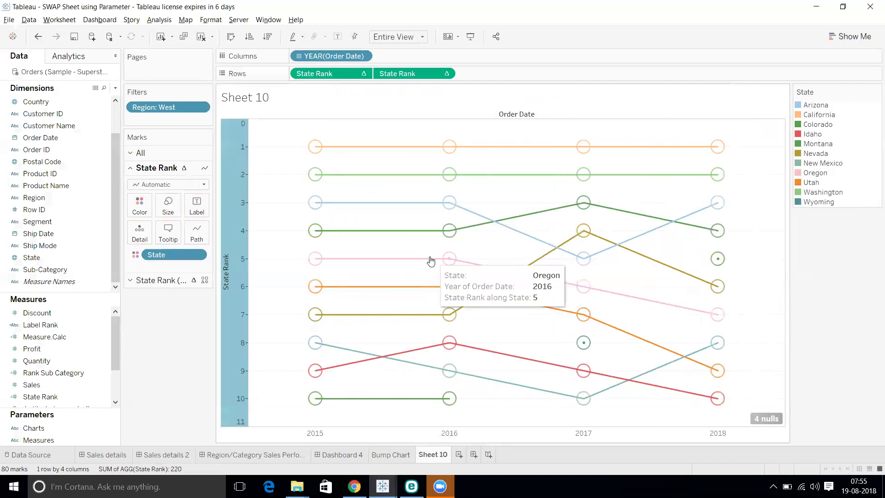
{"action": "right_click", "coordinate": [239, 196]}
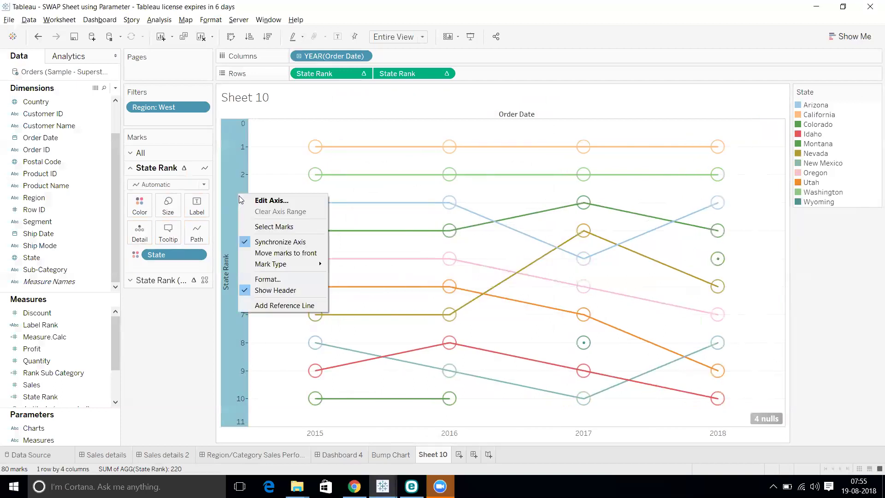
{"action": "left_click", "coordinate": [249, 291]}
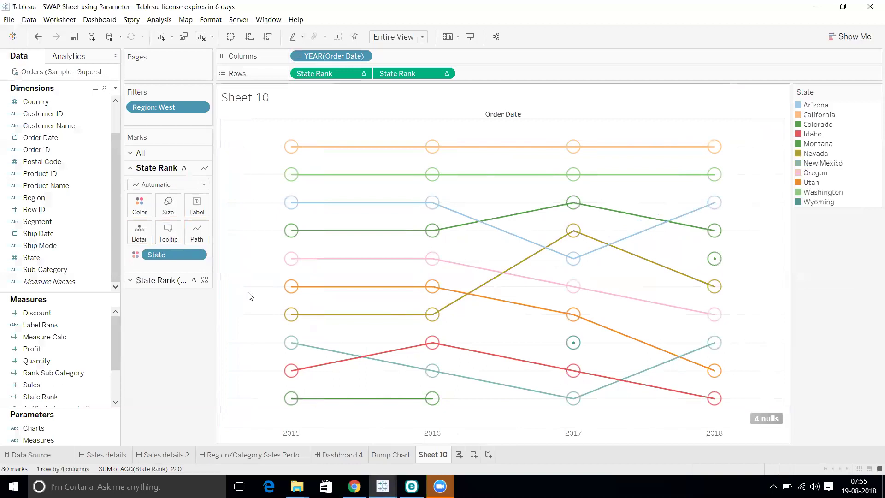
Move State from Color to Shape on the second State Rank marks so each state has its own shape
{"action": "left_click", "coordinate": [174, 284]}
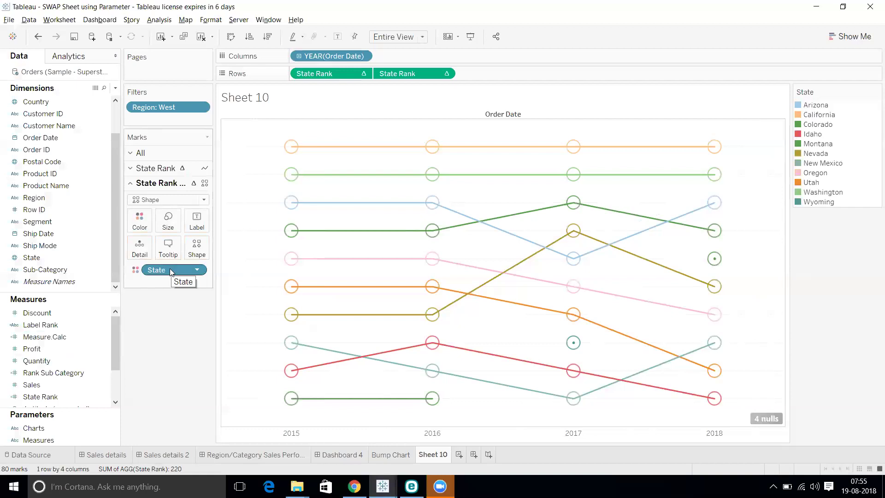
{"action": "left_click_drag", "start_coordinate": [170, 269], "coordinate": [199, 253]}
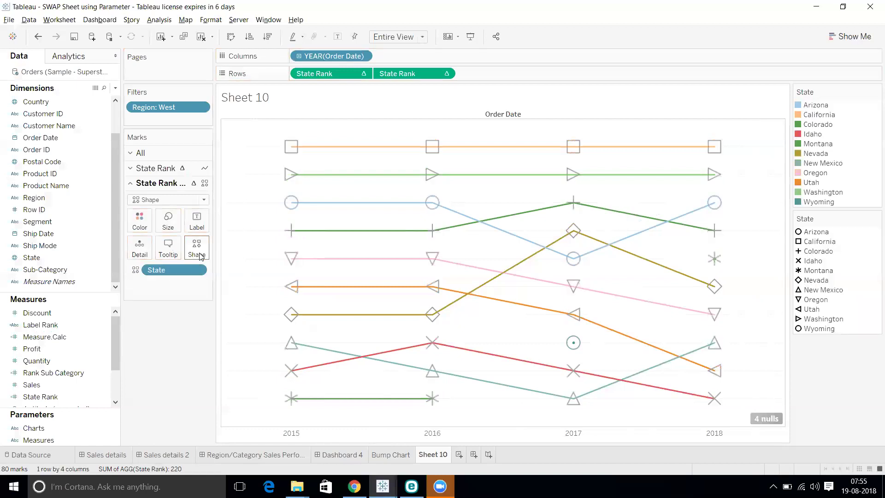
{"action": "left_click", "coordinate": [156, 201]}
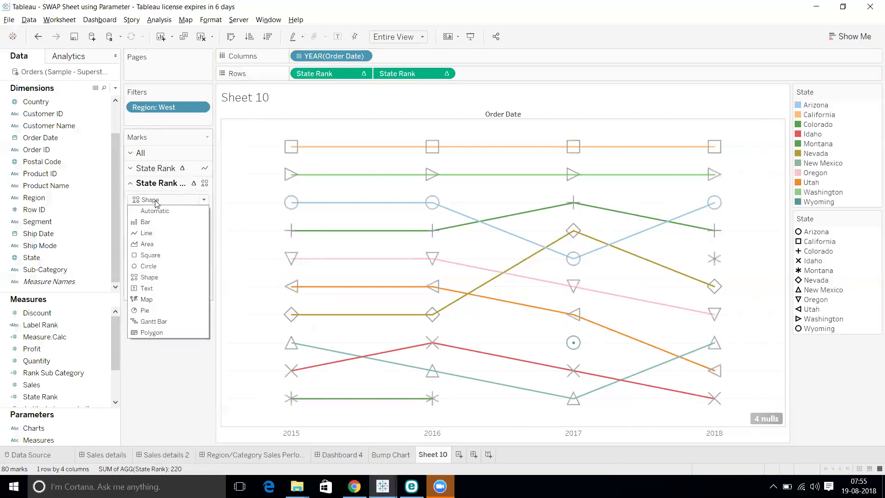
{"action": "left_click", "coordinate": [156, 201]}
Reload the custom shapes for State and assign the State Flags palette to the states
{"action": "left_click", "coordinate": [197, 249]}
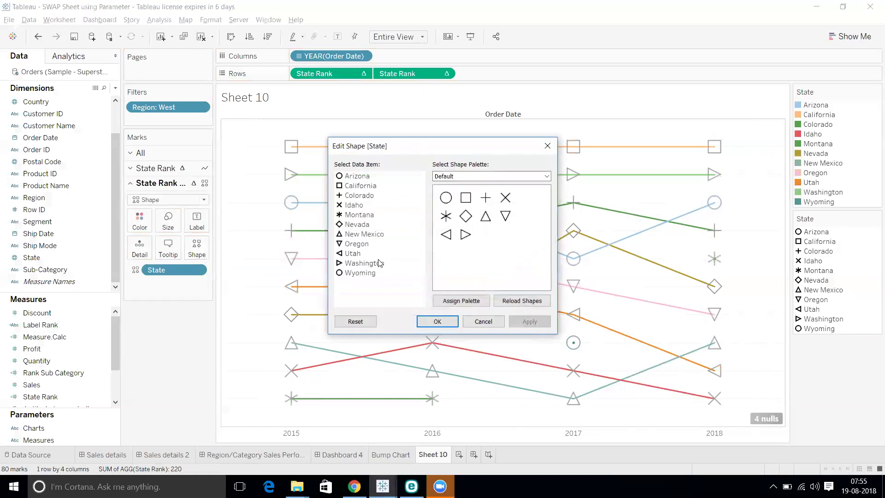
{"action": "left_click", "coordinate": [487, 176]}
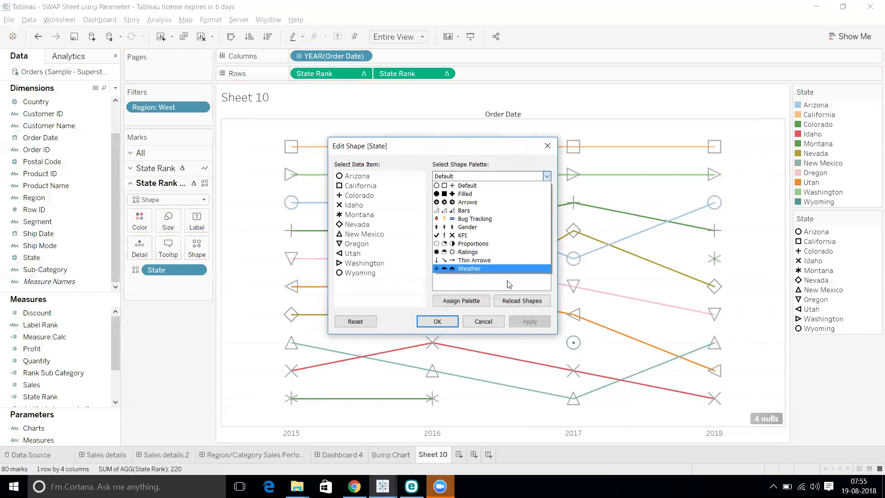
{"action": "left_click", "coordinate": [510, 300]}
{"action": "left_click", "coordinate": [511, 301]}
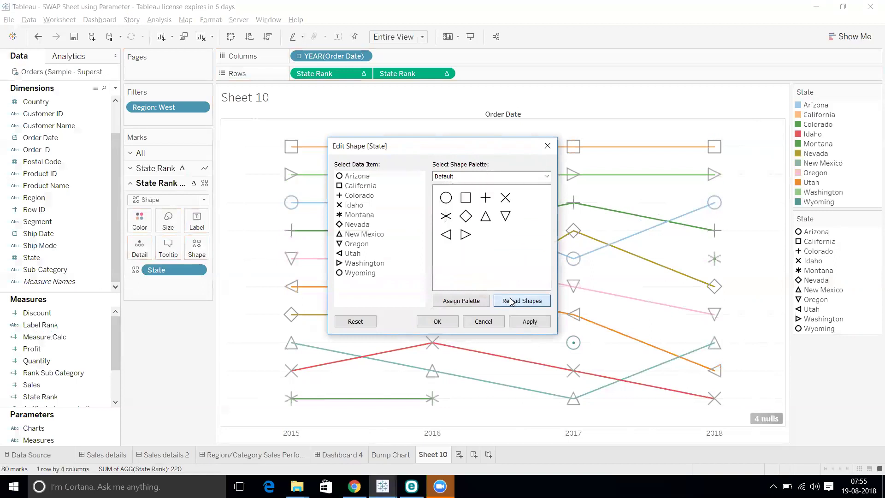
{"action": "left_click", "coordinate": [495, 175]}
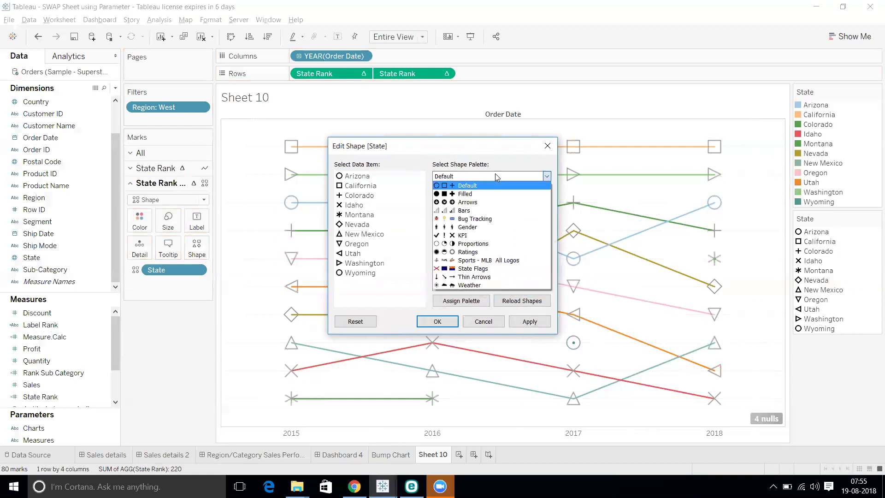
{"action": "left_click", "coordinate": [481, 269]}
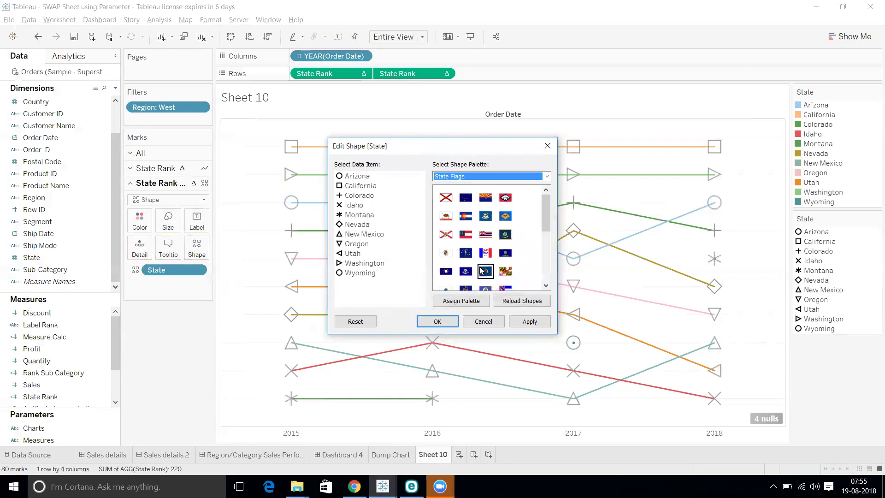
{"action": "left_click", "coordinate": [458, 305]}
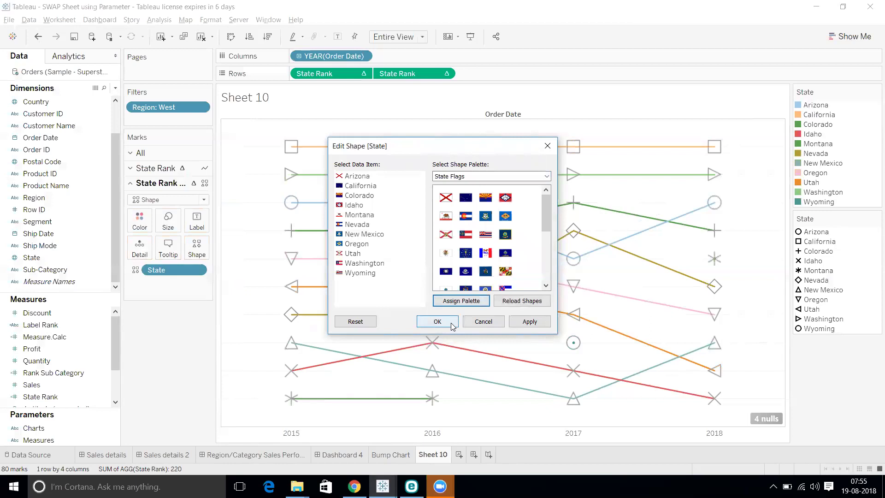
{"action": "left_click", "coordinate": [452, 325]}
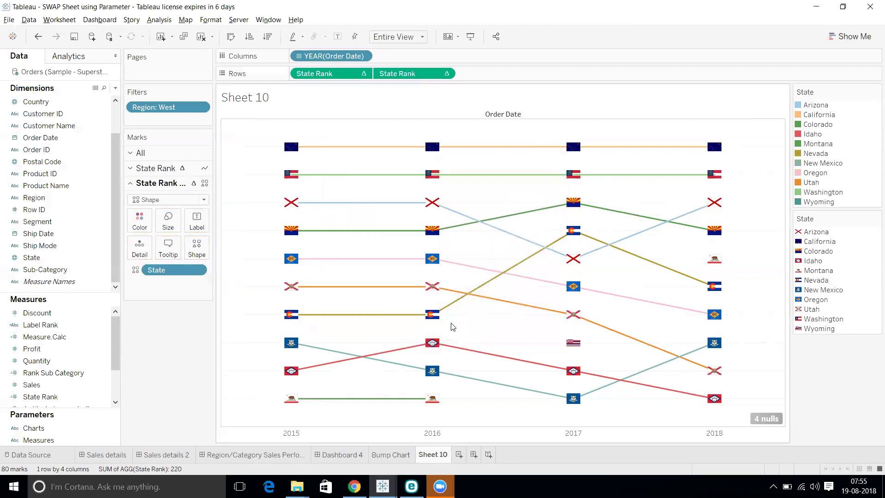
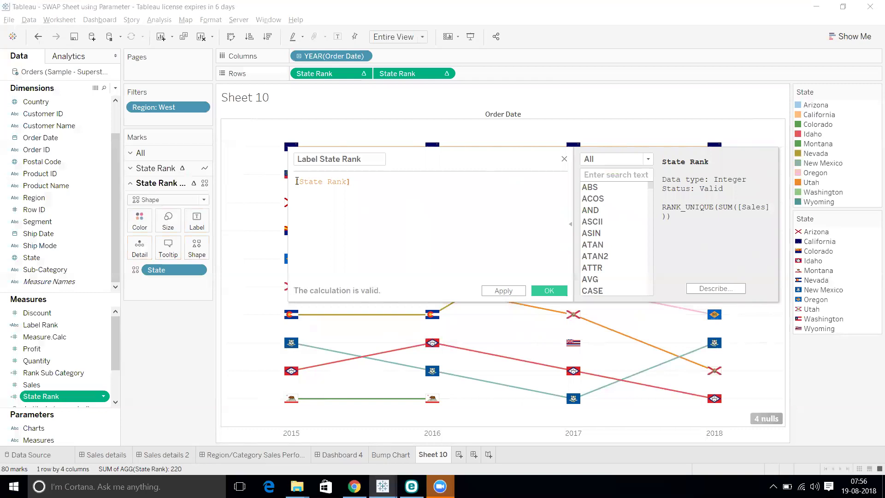
Complete the Label State Rank calculated field with the formula "#"+STR([State Rank]) and save it
{"action": "type", "text": "#\""}
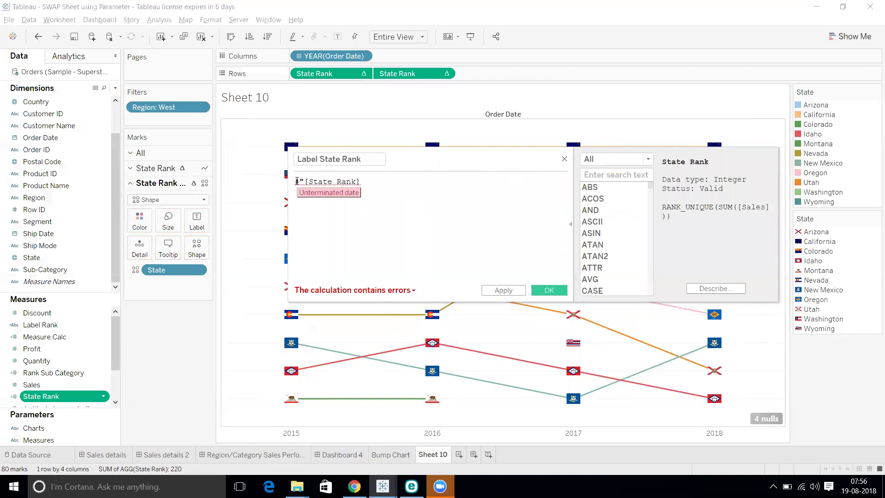
{"action": "type", "text": "\""}
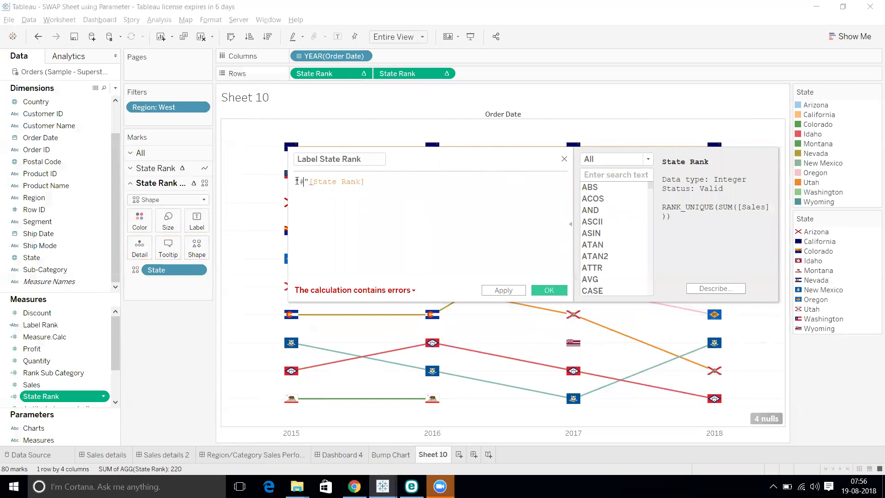
{"action": "type", "text": "+"}
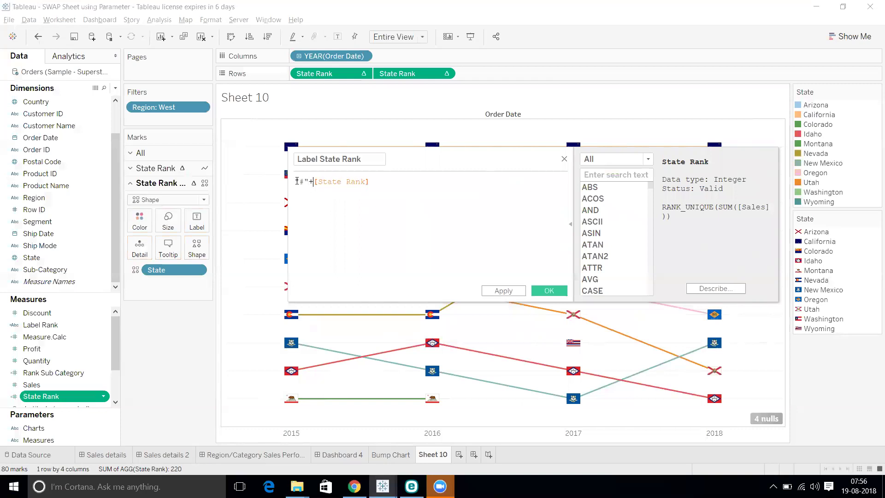
{"action": "type", "text": "ST"}
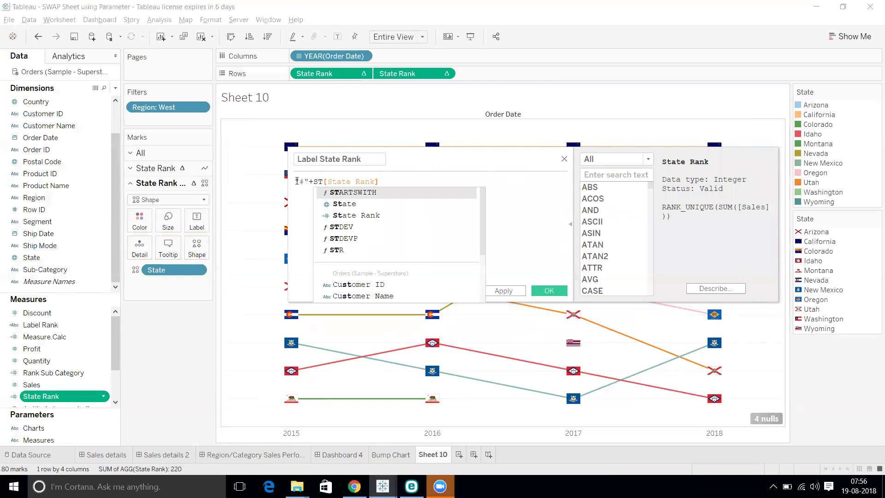
{"action": "key", "text": "Down"}
{"action": "key", "text": "Down"}
{"action": "key", "text": "Down"}
{"action": "key", "text": "Down"}
{"action": "key", "text": "Down"}
{"action": "key", "text": "Return"}
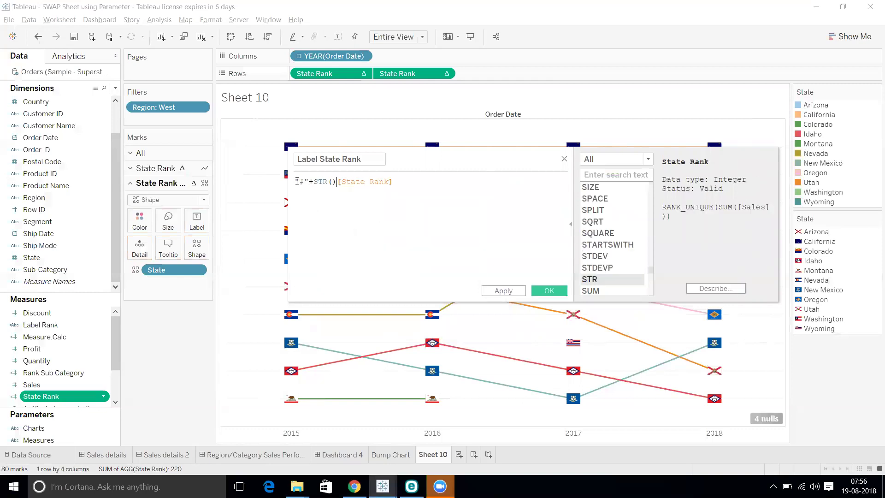
{"action": "key", "text": "Delete"}
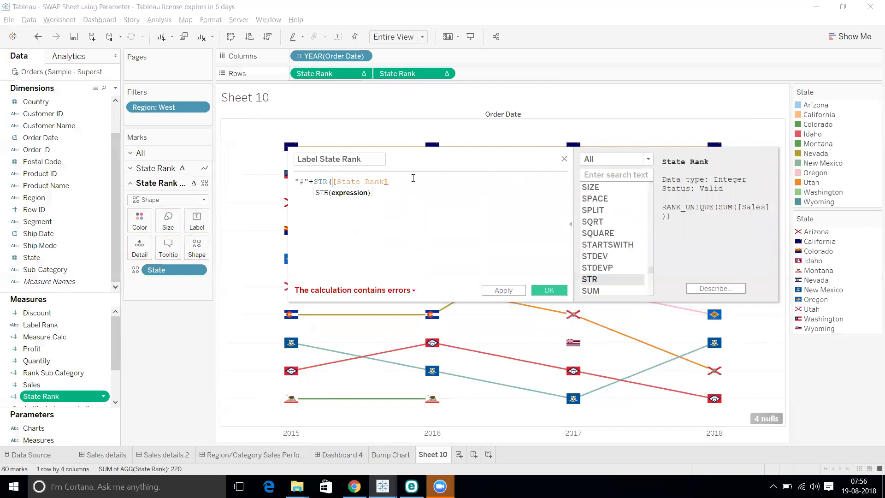
{"action": "type", "text": ")"}
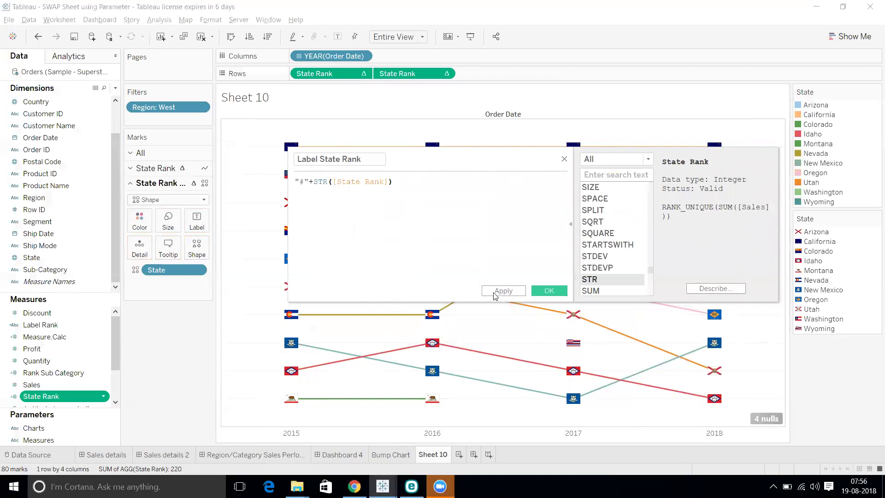
{"action": "left_click", "coordinate": [549, 291]}
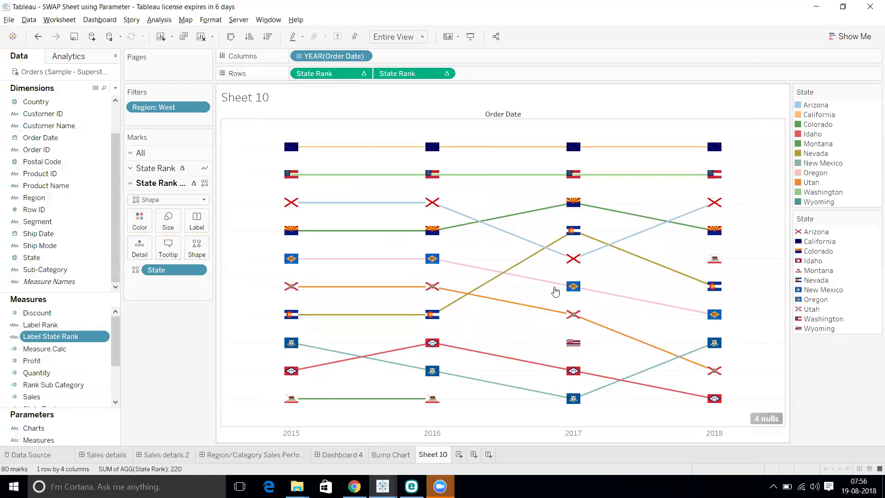
Label the second State Rank marks with Label State Rank and left-align the label text
{"action": "left_click_drag", "start_coordinate": [50, 337], "coordinate": [196, 227]}
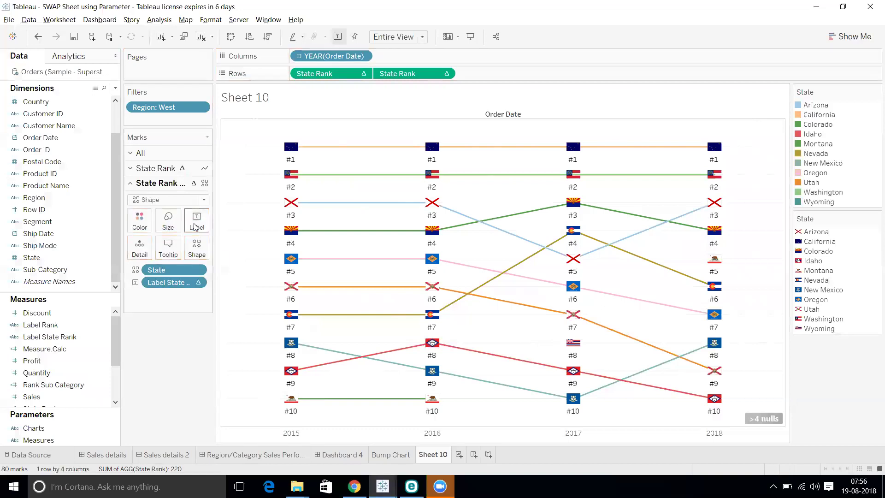
{"action": "left_click", "coordinate": [196, 224]}
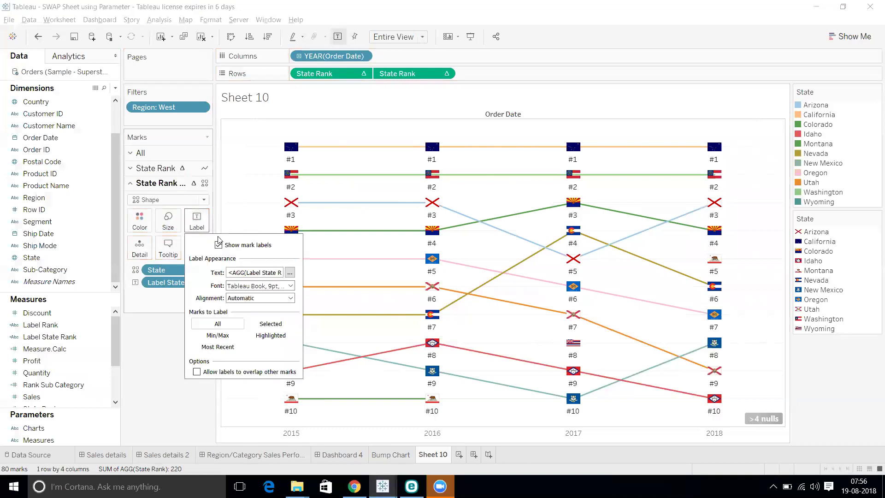
{"action": "left_click", "coordinate": [289, 273]}
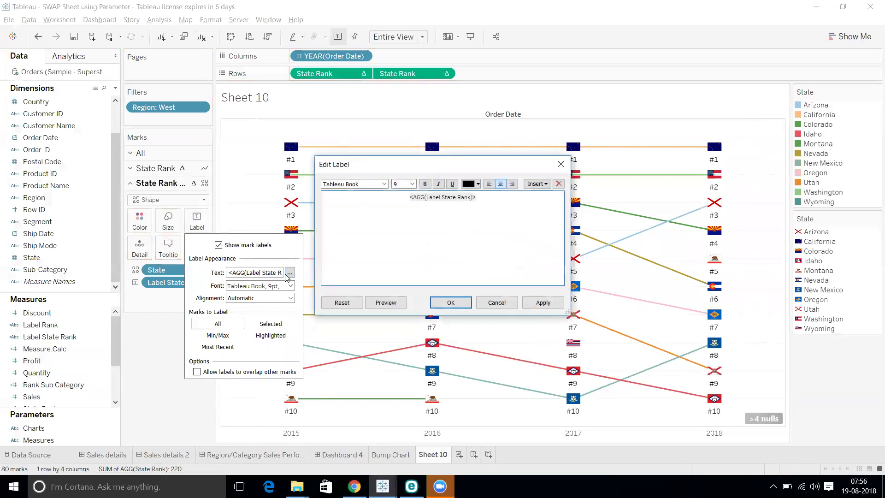
{"action": "left_click", "coordinate": [489, 183]}
{"action": "left_click", "coordinate": [454, 302]}
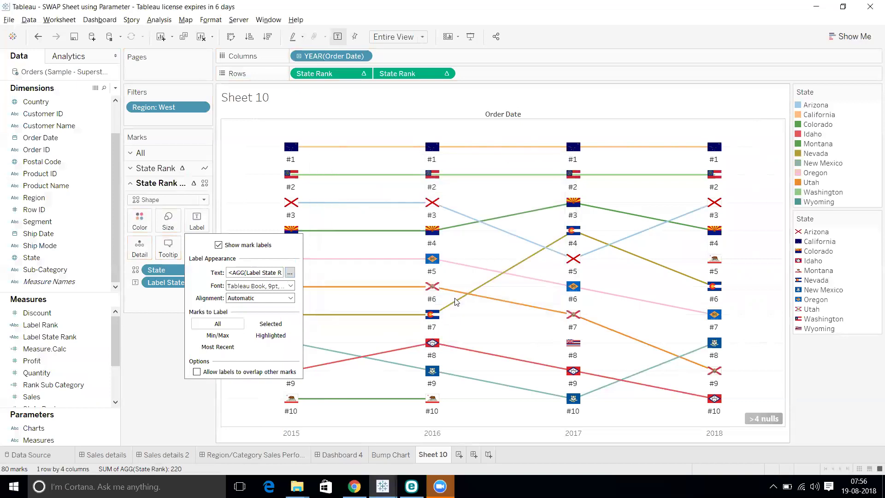
Set the rank labels' alignment to Top Left after trying the bottom and middle vertical positions
{"action": "left_click", "coordinate": [274, 300]}
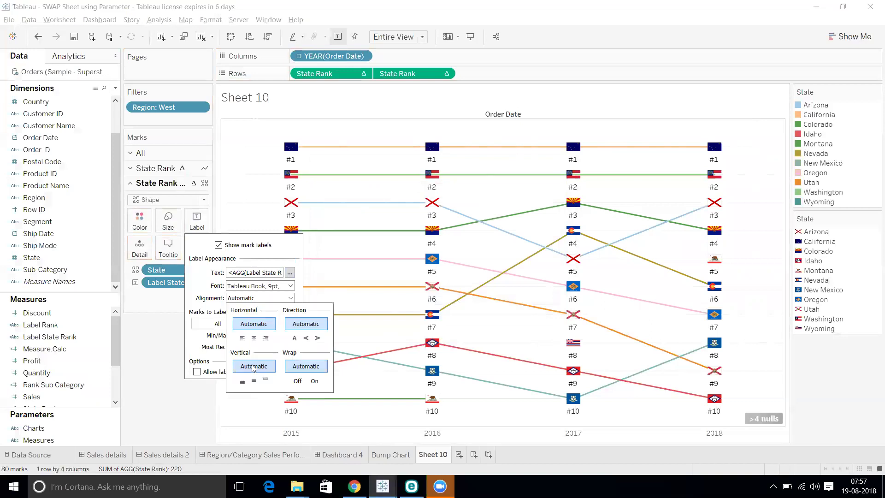
{"action": "left_click", "coordinate": [243, 382]}
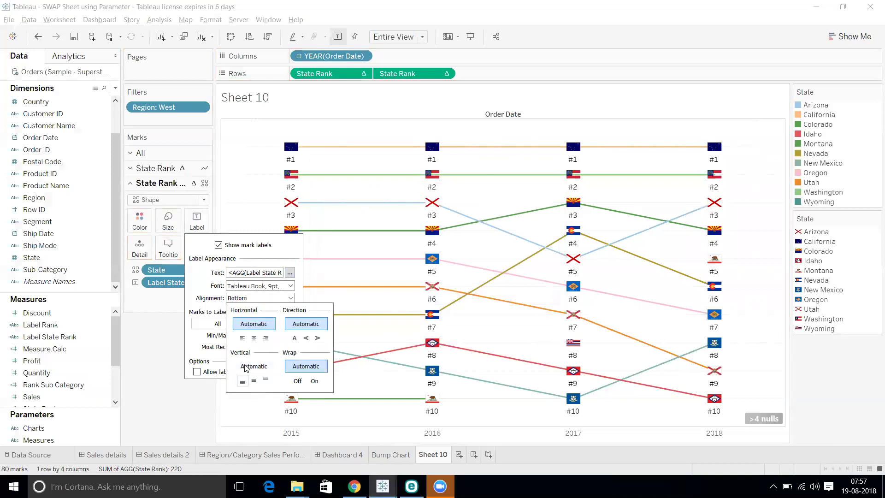
{"action": "left_click", "coordinate": [243, 339]}
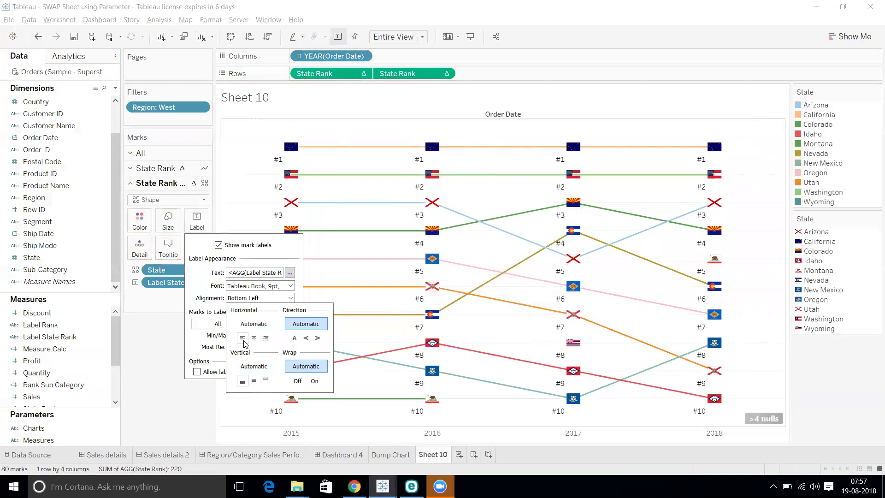
{"action": "left_click", "coordinate": [254, 382]}
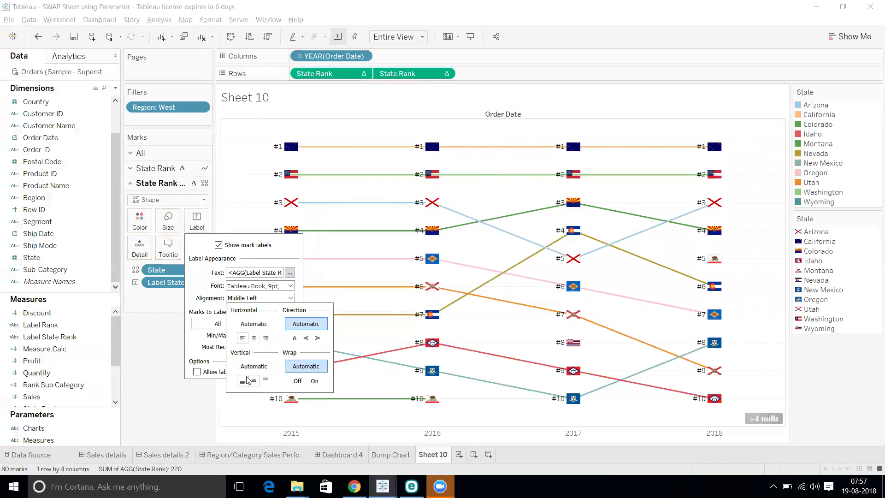
{"action": "left_click", "coordinate": [248, 381]}
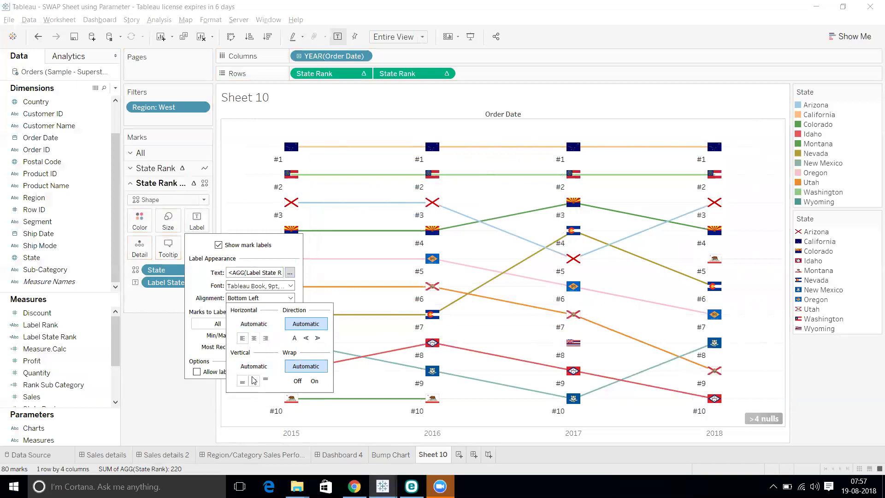
{"action": "left_click", "coordinate": [254, 381]}
{"action": "left_click", "coordinate": [266, 381]}
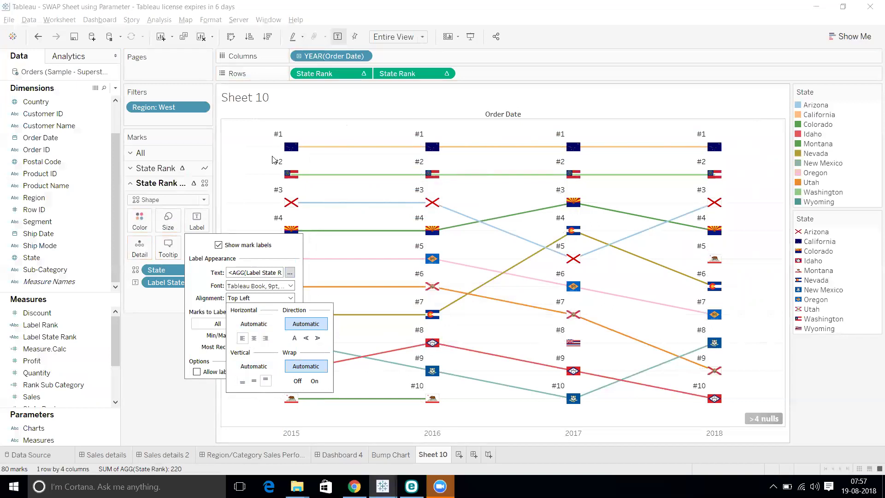
{"action": "left_click", "coordinate": [251, 179]}
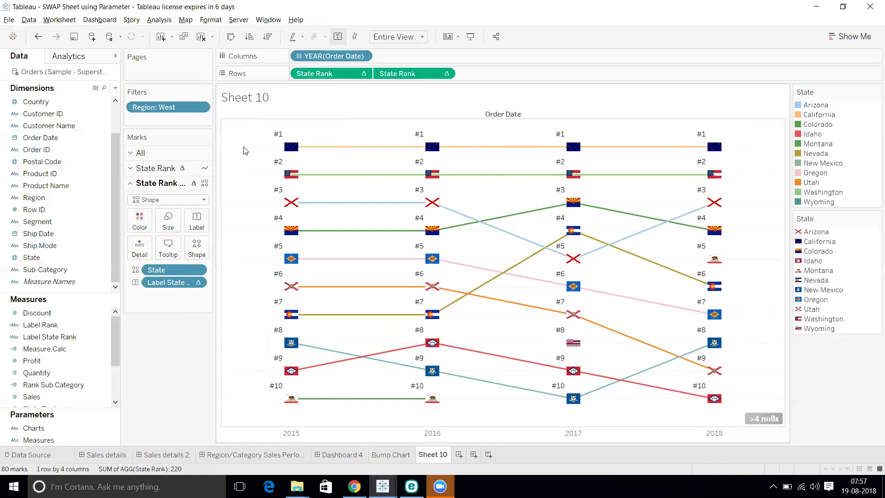
Check the tooltip of California's 2015 mark and view the bump chart in presentation mode
{"action": "mouse_move", "coordinate": [299, 154]}
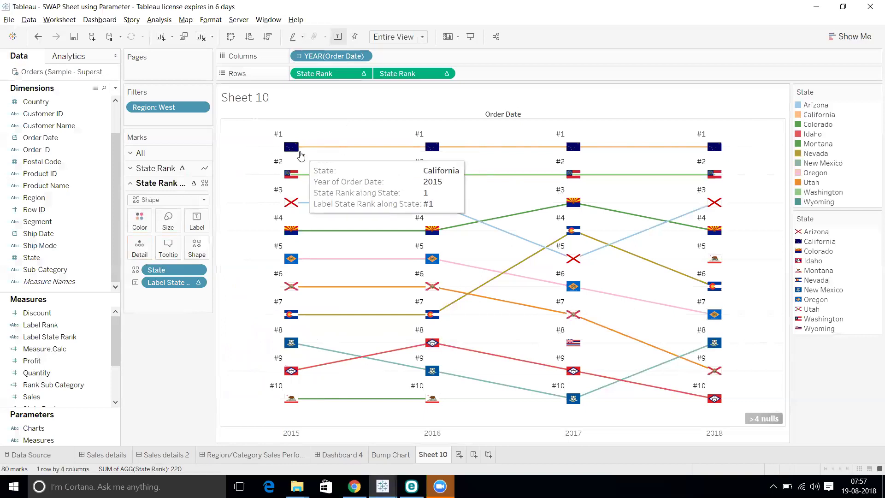
{"action": "left_click", "coordinate": [470, 36]}
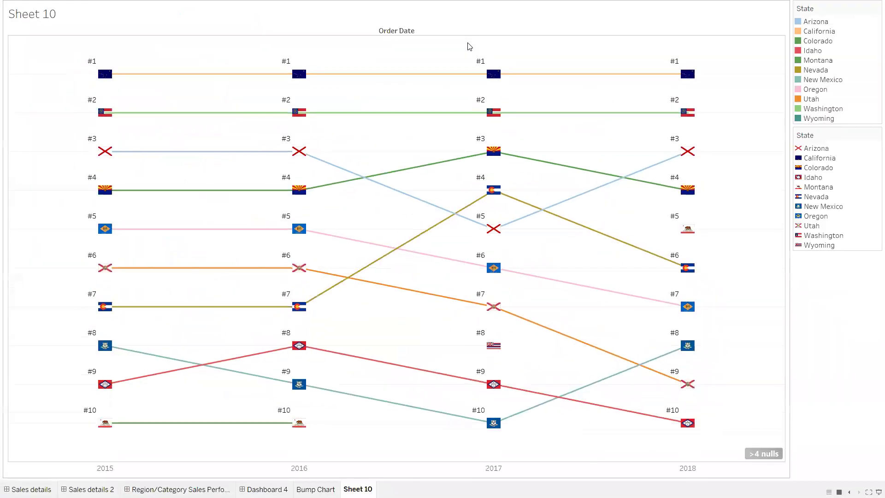